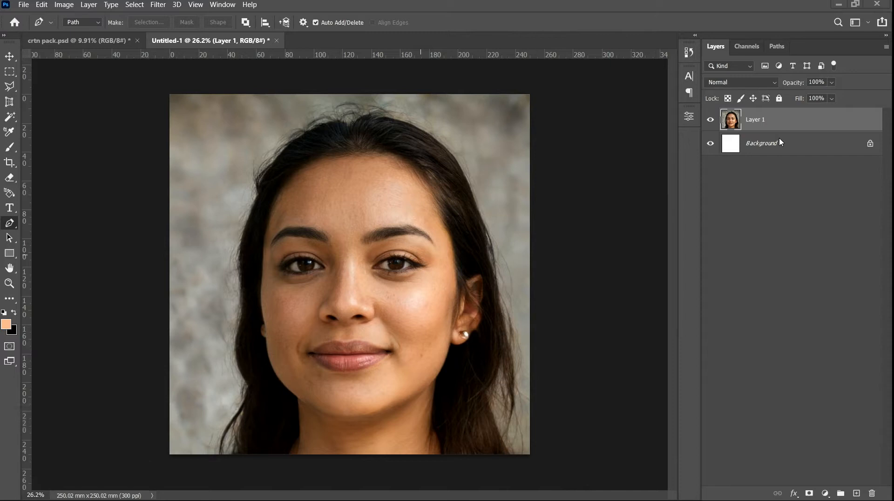
Step: Start a Pen tool path at the ear visible beside the left cheek and curve it up along the cheek's edge
{"action": "scroll", "coordinate": [274, 190], "scroll_direction": "up", "scroll_amount": 2}
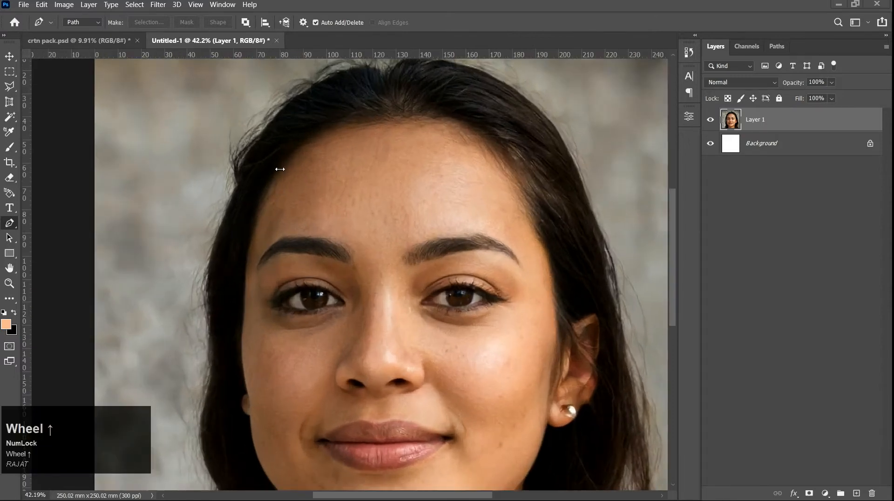
{"action": "left_click", "coordinate": [321, 187]}
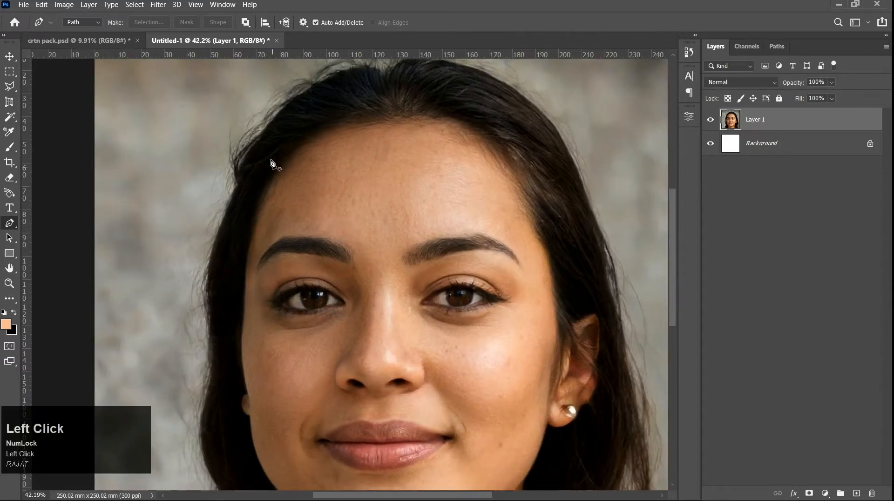
{"action": "scroll", "coordinate": [272, 163], "scroll_direction": "up", "scroll_amount": 1}
{"action": "key", "text": "space"}
{"action": "left_click_drag", "start_coordinate": [309, 149], "coordinate": [337, 155]}
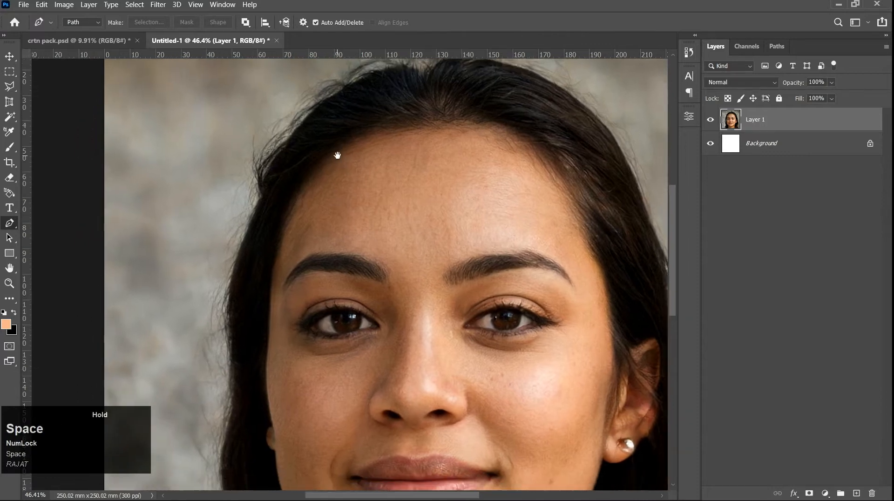
{"action": "scroll", "coordinate": [338, 153], "scroll_direction": "up", "scroll_amount": 2}
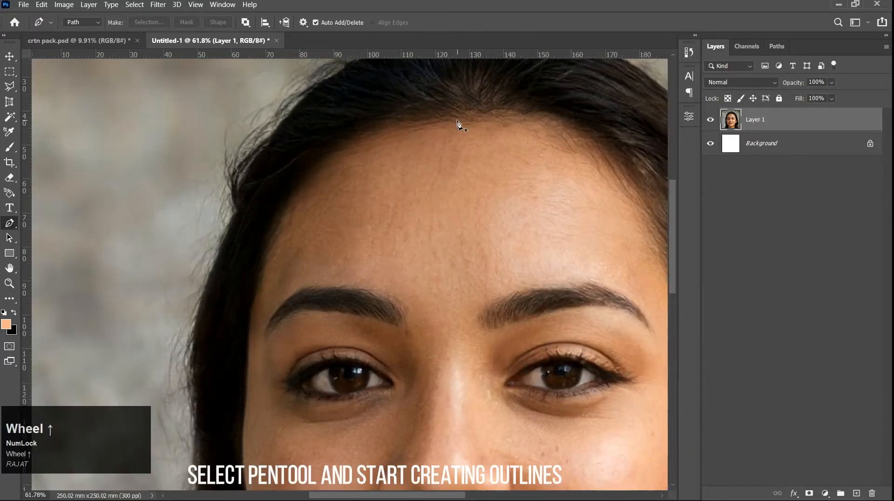
{"action": "key", "text": "space"}
{"action": "left_click_drag", "start_coordinate": [281, 313], "coordinate": [319, 104]}
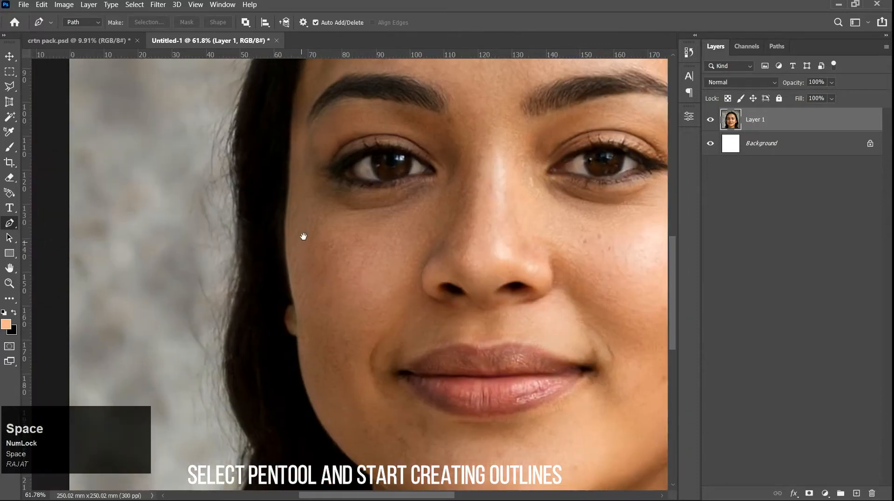
{"action": "scroll", "coordinate": [298, 295], "scroll_direction": "up", "scroll_amount": 7}
{"action": "key", "text": "space"}
{"action": "left_click_drag", "start_coordinate": [298, 279], "coordinate": [321, 290]}
{"action": "left_click", "coordinate": [319, 365]}
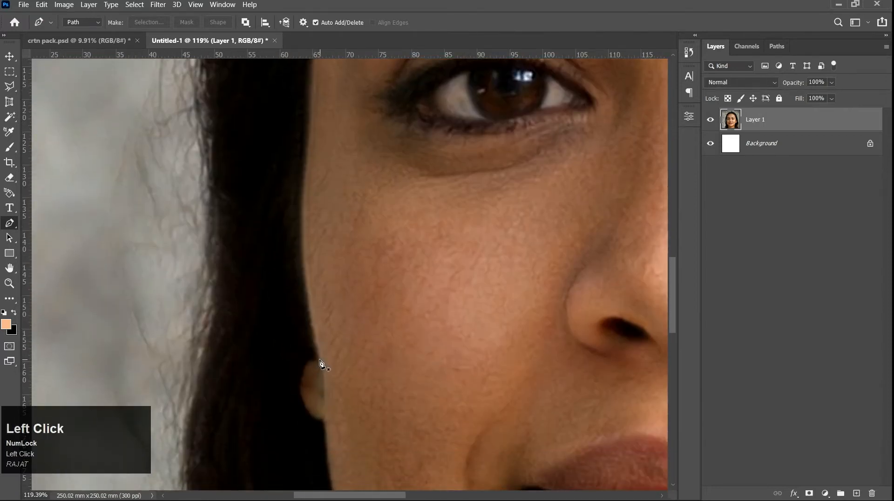
{"action": "key", "text": "space"}
{"action": "left_click_drag", "start_coordinate": [295, 231], "coordinate": [319, 233]}
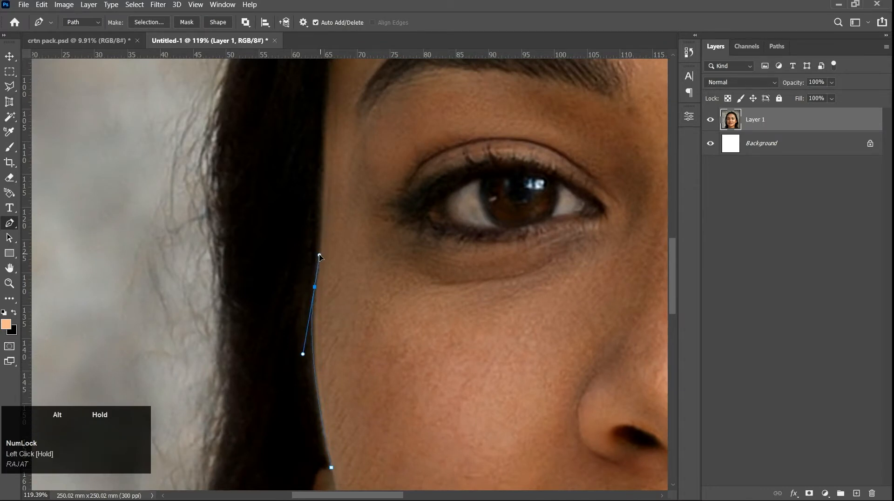
Step: Continue the path up the left temple, following the edge between skin and hair to the forehead's corner
{"action": "scroll", "coordinate": [319, 257], "scroll_direction": "down", "scroll_amount": 3}
{"action": "key", "text": "space"}
{"action": "left_click_drag", "start_coordinate": [371, 183], "coordinate": [361, 392]}
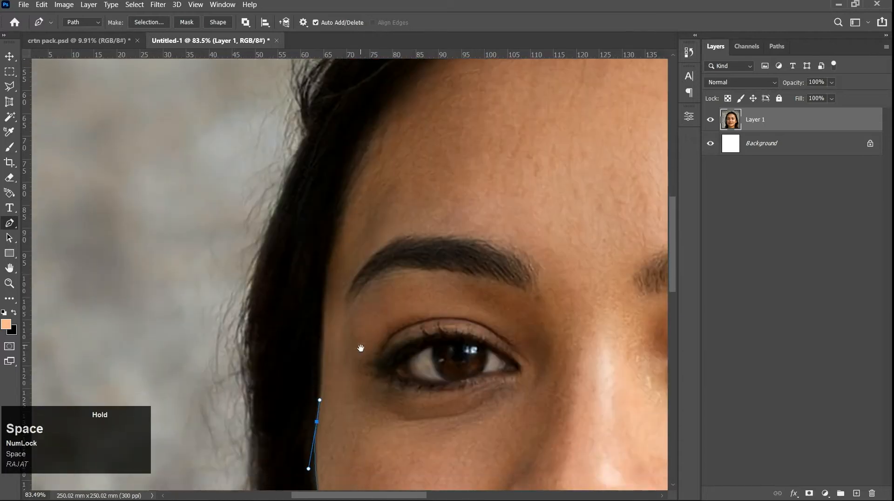
{"action": "scroll", "coordinate": [322, 315], "scroll_direction": "up", "scroll_amount": 1}
{"action": "scroll", "coordinate": [322, 315], "scroll_direction": "up", "scroll_amount": 2}
{"action": "left_click_drag", "start_coordinate": [324, 315], "coordinate": [326, 285]}
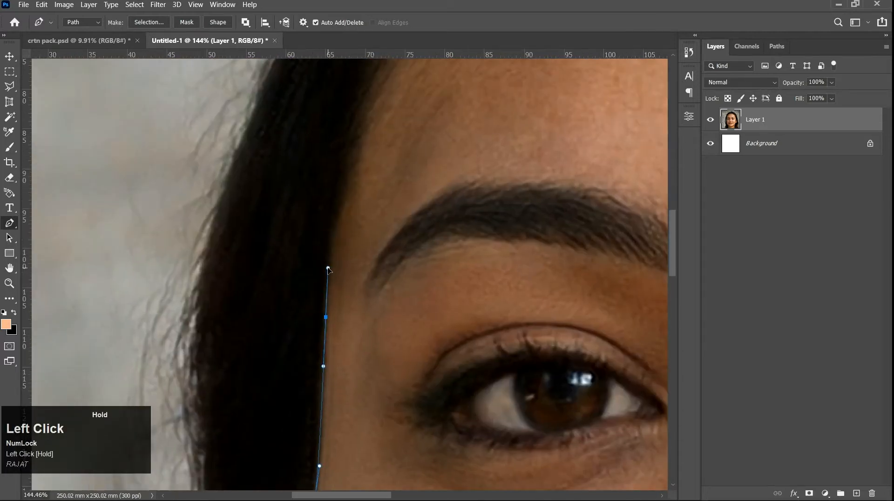
{"action": "key", "text": "space"}
{"action": "left_click_drag", "start_coordinate": [333, 196], "coordinate": [321, 377]}
{"action": "left_click_drag", "start_coordinate": [342, 316], "coordinate": [315, 410]}
{"action": "left_click_drag", "start_coordinate": [357, 305], "coordinate": [386, 246]}
Step: Trace the path across the forehead along the hairline and begin curving down the right side
{"action": "key", "text": "space"}
{"action": "left_click_drag", "start_coordinate": [444, 218], "coordinate": [193, 301]}
{"action": "left_click_drag", "start_coordinate": [345, 204], "coordinate": [436, 198]}
{"action": "key", "text": "space"}
{"action": "left_click_drag", "start_coordinate": [558, 192], "coordinate": [264, 306]}
{"action": "scroll", "coordinate": [295, 291], "scroll_direction": "down", "scroll_amount": 5}
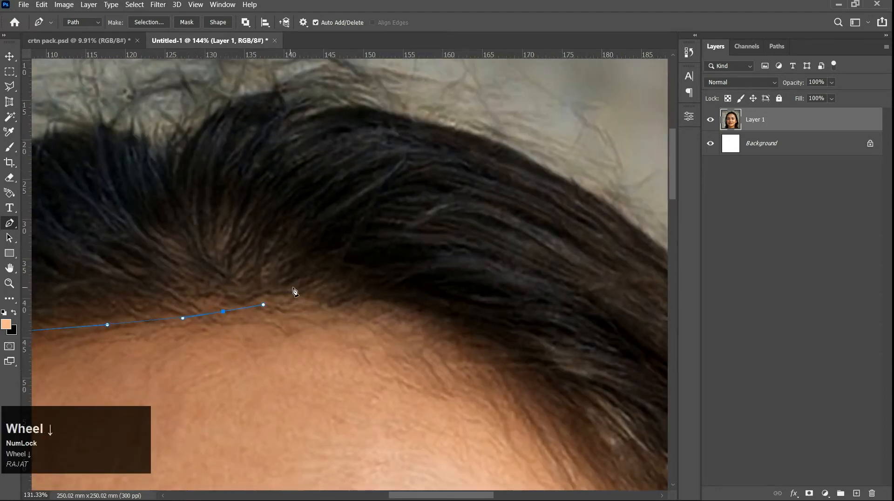
{"action": "key", "text": "space"}
{"action": "left_click_drag", "start_coordinate": [329, 359], "coordinate": [300, 253]}
{"action": "scroll", "coordinate": [360, 269], "scroll_direction": "up", "scroll_amount": 4}
{"action": "left_click_drag", "start_coordinate": [397, 289], "coordinate": [395, 207]}
Step: Continue the path down the right temple and cheek edge to just in front of the right ear
{"action": "scroll", "coordinate": [440, 353], "scroll_direction": "down", "scroll_amount": 2}
{"action": "key", "text": "space"}
{"action": "scroll", "coordinate": [447, 292], "scroll_direction": "up", "scroll_amount": 3}
{"action": "left_click_drag", "start_coordinate": [439, 300], "coordinate": [327, 97]}
{"action": "key", "text": "space"}
{"action": "left_click_drag", "start_coordinate": [369, 230], "coordinate": [373, 300]}
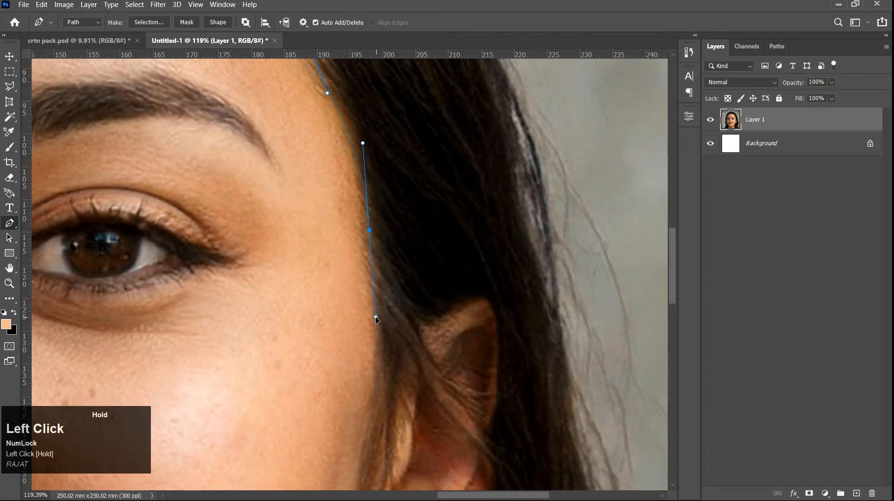
{"action": "left_click_drag", "start_coordinate": [376, 317], "coordinate": [375, 317]}
{"action": "key", "text": "space"}
{"action": "left_click_drag", "start_coordinate": [358, 348], "coordinate": [352, 170]}
{"action": "left_click_drag", "start_coordinate": [354, 213], "coordinate": [347, 252]}
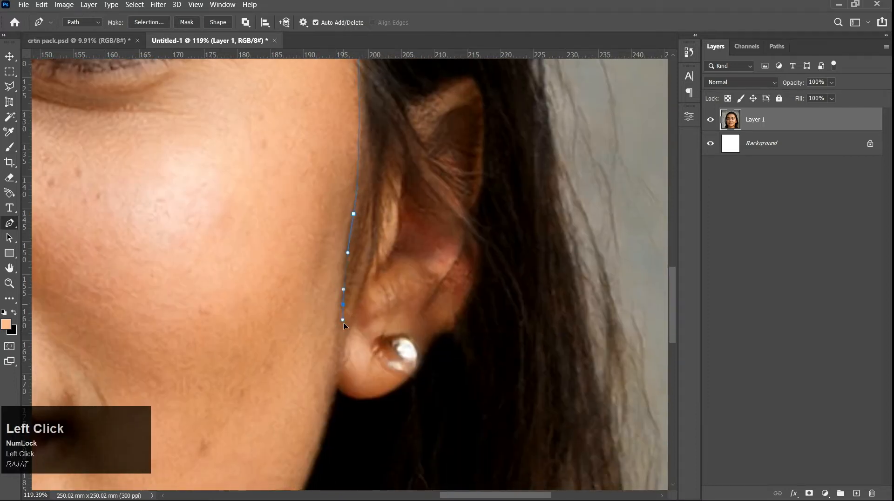
Step: Outline the first thin hair strand in front of the right ear, from its lower point back up to a tip
{"action": "left_click_drag", "start_coordinate": [346, 332], "coordinate": [355, 309]}
{"action": "scroll", "coordinate": [356, 279], "scroll_direction": "up", "scroll_amount": 3}
{"action": "left_click_drag", "start_coordinate": [353, 198], "coordinate": [367, 161]}
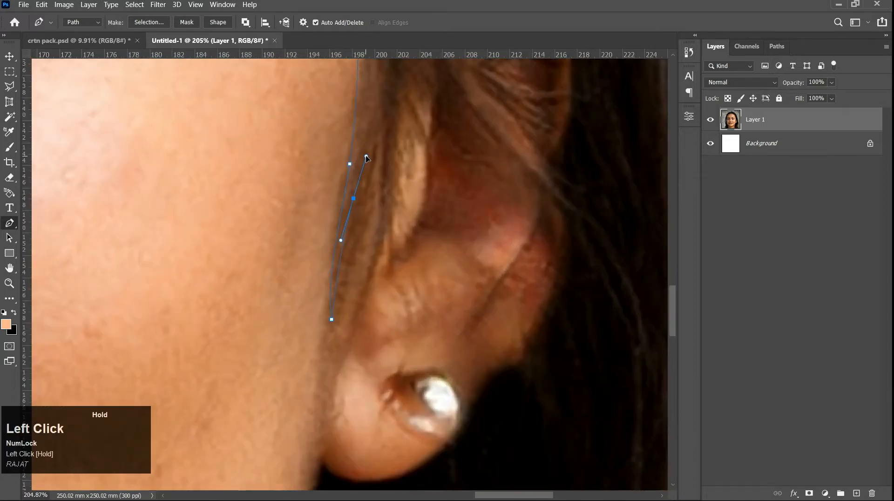
{"action": "key", "text": "ctrl+z"}
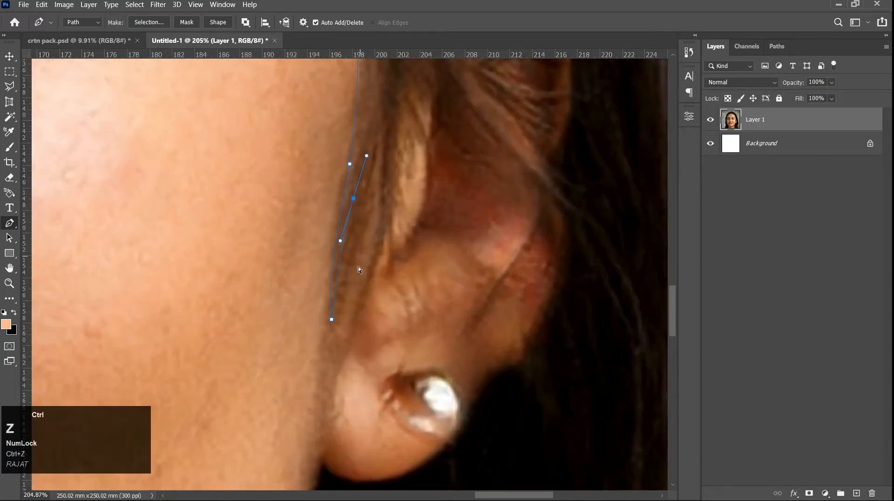
{"action": "left_click_drag", "start_coordinate": [352, 252], "coordinate": [358, 228]}
{"action": "left_click", "coordinate": [376, 132]}
Step: Add the second strand beside the ear with a sharp lower corner and a curve up to its upper point
{"action": "left_click_drag", "start_coordinate": [354, 325], "coordinate": [333, 386]}
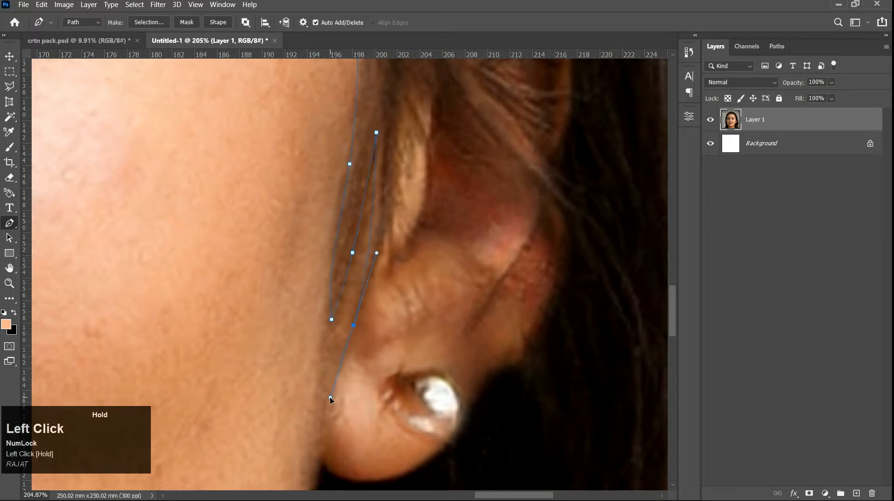
{"action": "left_click", "coordinate": [354, 326], "text": "alt"}
{"action": "scroll", "coordinate": [377, 256], "scroll_direction": "down", "scroll_amount": 2}
{"action": "left_click_drag", "start_coordinate": [378, 256], "coordinate": [337, 346]}
{"action": "mouse_move", "coordinate": [347, 287]}
{"action": "left_mouse_down"}
{"action": "mouse_move", "coordinate": [354, 241]}
{"action": "mouse_move", "coordinate": [332, 277]}
{"action": "left_mouse_up"}
{"action": "left_click", "coordinate": [333, 250]}
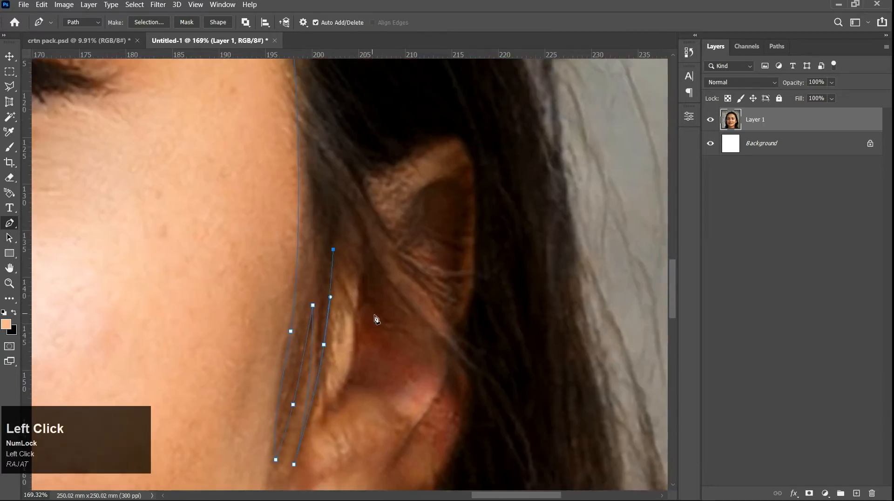
Step: Curve the path diagonally down across the middle of the ear to its outer edge and make that anchor a corner
{"action": "left_click_drag", "start_coordinate": [380, 324], "coordinate": [399, 343]}
{"action": "left_click_drag", "start_coordinate": [455, 371], "coordinate": [484, 419]}
{"action": "key", "text": "space"}
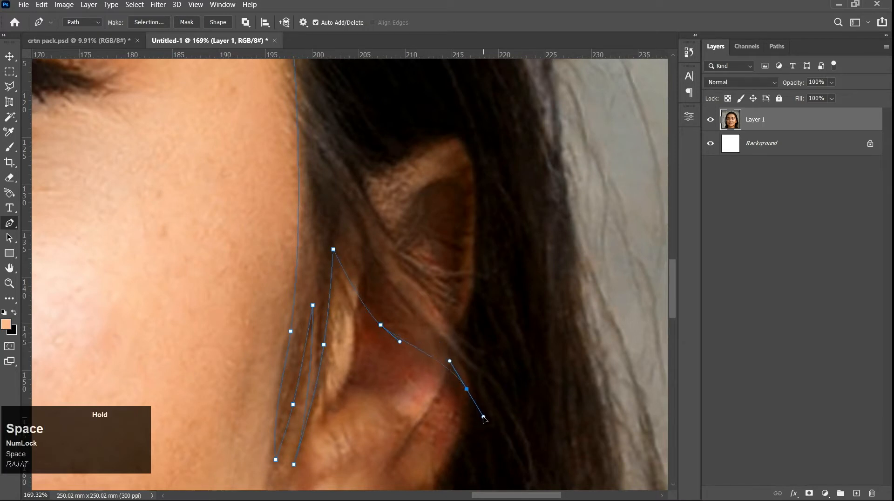
{"action": "key", "text": "alt"}
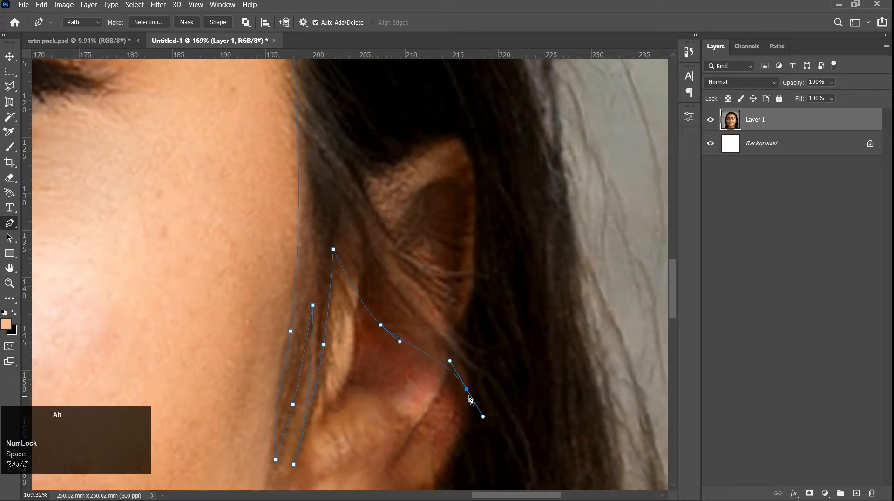
{"action": "left_click", "coordinate": [467, 389], "text": "alt"}
{"action": "left_click_drag", "start_coordinate": [387, 314], "coordinate": [372, 303]}
{"action": "key", "text": "alt"}
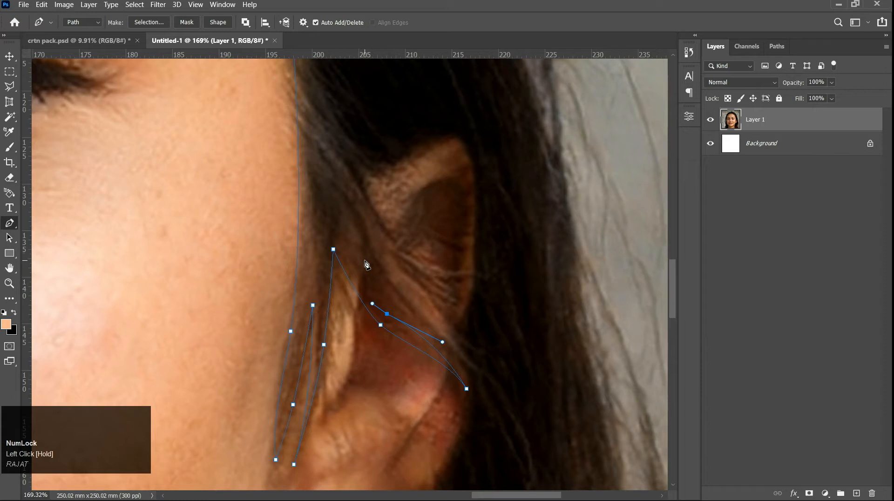
{"action": "key", "text": "ctrl+z"}
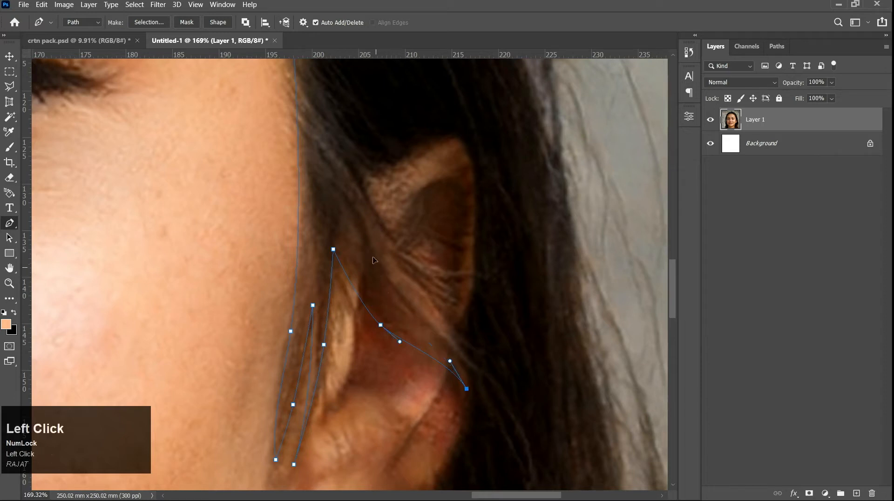
{"action": "left_click_drag", "start_coordinate": [376, 268], "coordinate": [371, 221]}
{"action": "key", "text": "ctrl+z"}
Step: Curve the path back up along the hair crossing the ear, adjusting the handle, to the strand's upper point
{"action": "left_click_drag", "start_coordinate": [402, 323], "coordinate": [358, 298]}
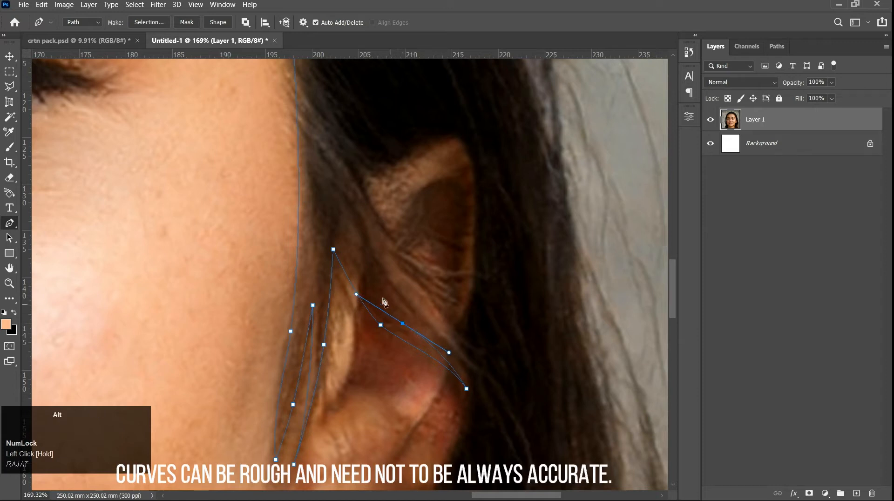
{"action": "left_click", "coordinate": [402, 325], "text": "alt"}
{"action": "key", "text": "ctrl+z"}
{"action": "left_click_drag", "start_coordinate": [357, 294], "coordinate": [372, 305]}
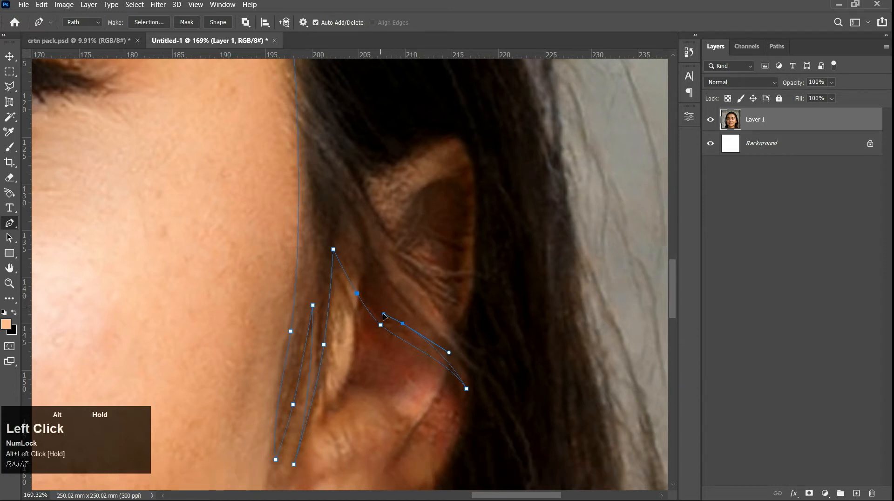
{"action": "left_click_drag", "start_coordinate": [349, 252], "coordinate": [340, 228]}
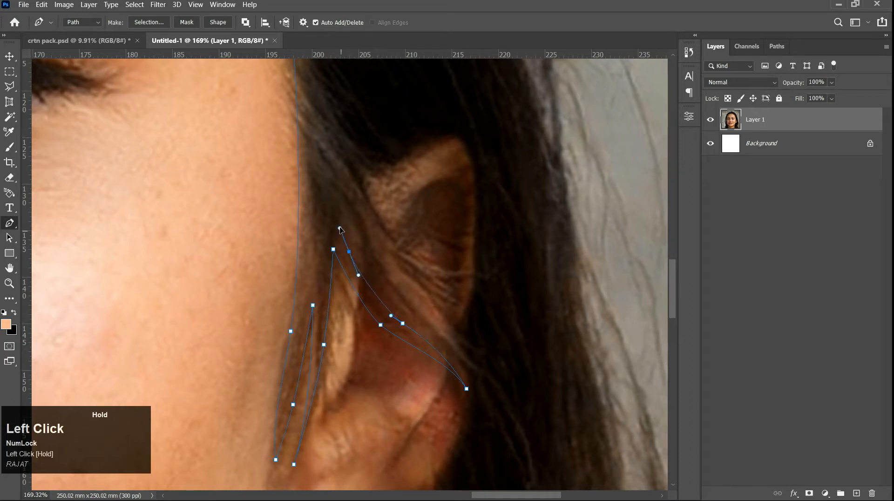
Step: Trace another strand edge down across the ear and end it in a corner anchor at the ear's outer edge
{"action": "left_click_drag", "start_coordinate": [421, 321], "coordinate": [447, 357]}
{"action": "left_click_drag", "start_coordinate": [489, 386], "coordinate": [498, 391]}
{"action": "key", "text": "ctrl+z"}
{"action": "left_click_drag", "start_coordinate": [460, 365], "coordinate": [471, 383]}
{"action": "left_click", "coordinate": [461, 365], "text": "alt"}
{"action": "left_click_drag", "start_coordinate": [384, 264], "coordinate": [351, 238]}
{"action": "key", "text": "ctrl+z"}
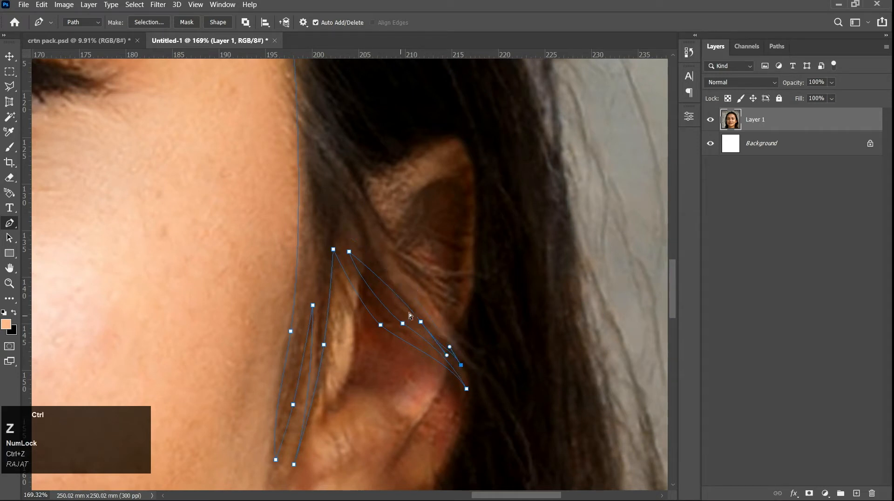
{"action": "left_click_drag", "start_coordinate": [419, 309], "coordinate": [401, 299]}
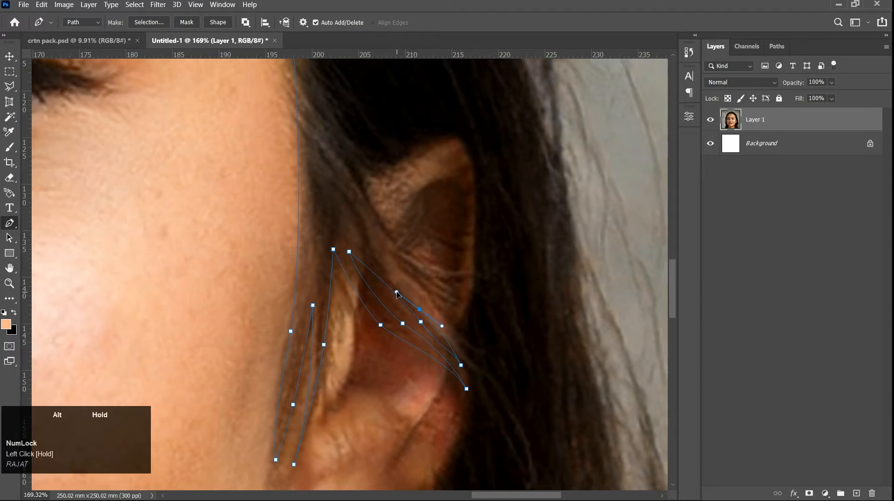
{"action": "key", "text": "ctrl+z"}
Step: Trace the hair edge up to the front of the upper ear and outline the small strand overlapping it
{"action": "left_click_drag", "start_coordinate": [415, 303], "coordinate": [399, 290]}
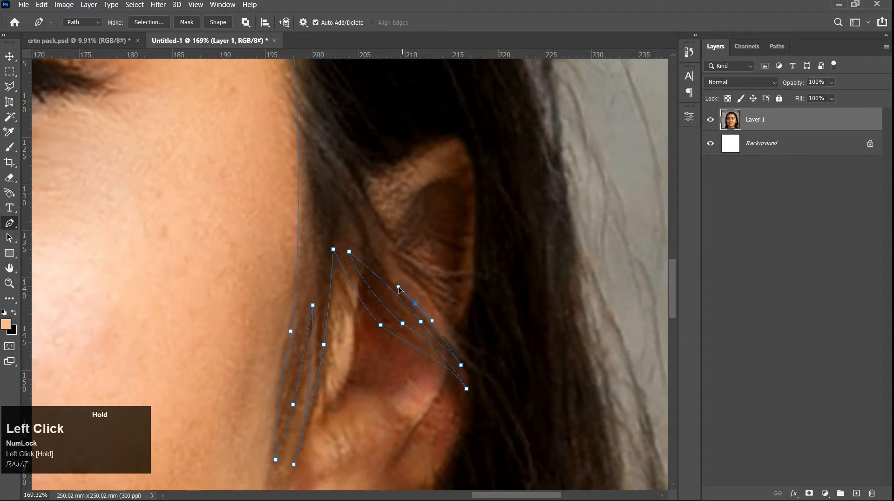
{"action": "left_click_drag", "start_coordinate": [368, 209], "coordinate": [359, 183]}
{"action": "left_click", "coordinate": [357, 181]}
{"action": "left_click_drag", "start_coordinate": [404, 213], "coordinate": [427, 249]}
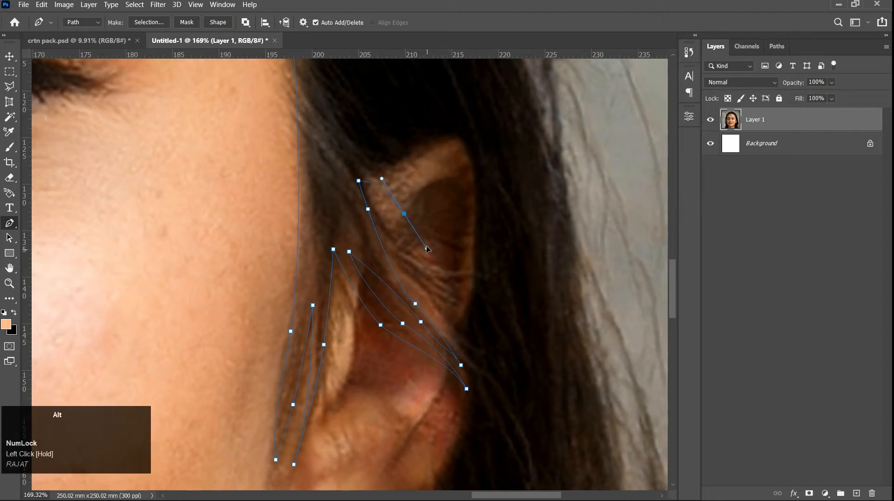
{"action": "left_click_drag", "start_coordinate": [364, 175], "coordinate": [344, 172]}
Step: Trace the path over the top of the right ear, down its outer rim and around the earlobe to the jaw
{"action": "left_click_drag", "start_coordinate": [398, 161], "coordinate": [412, 154]}
{"action": "left_click_drag", "start_coordinate": [474, 189], "coordinate": [476, 271]}
{"action": "left_click_drag", "start_coordinate": [472, 335], "coordinate": [442, 244]}
{"action": "scroll", "coordinate": [450, 222], "scroll_direction": "down", "scroll_amount": 2}
{"action": "scroll", "coordinate": [450, 223], "scroll_direction": "down", "scroll_amount": 1}
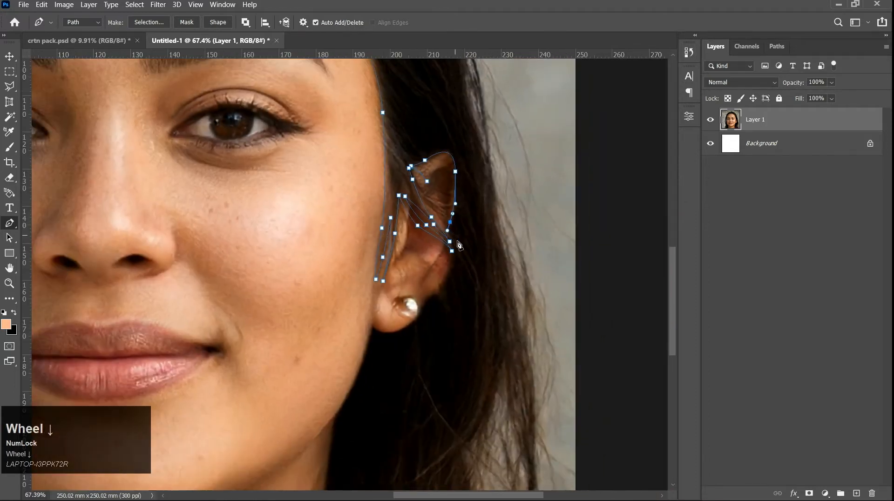
{"action": "scroll", "coordinate": [447, 279], "scroll_direction": "up", "scroll_amount": 4}
{"action": "left_click_drag", "start_coordinate": [443, 293], "coordinate": [427, 336]}
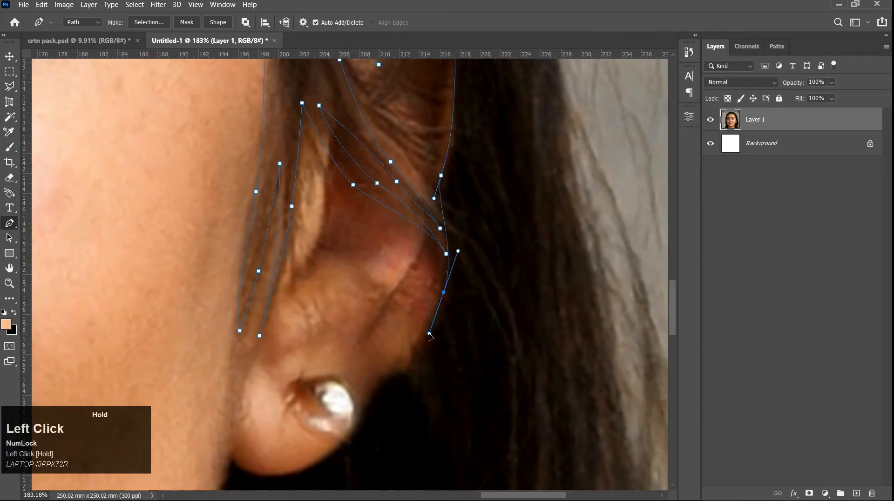
{"action": "left_click_drag", "start_coordinate": [395, 376], "coordinate": [370, 266]}
{"action": "left_click_drag", "start_coordinate": [246, 290], "coordinate": [208, 232]}
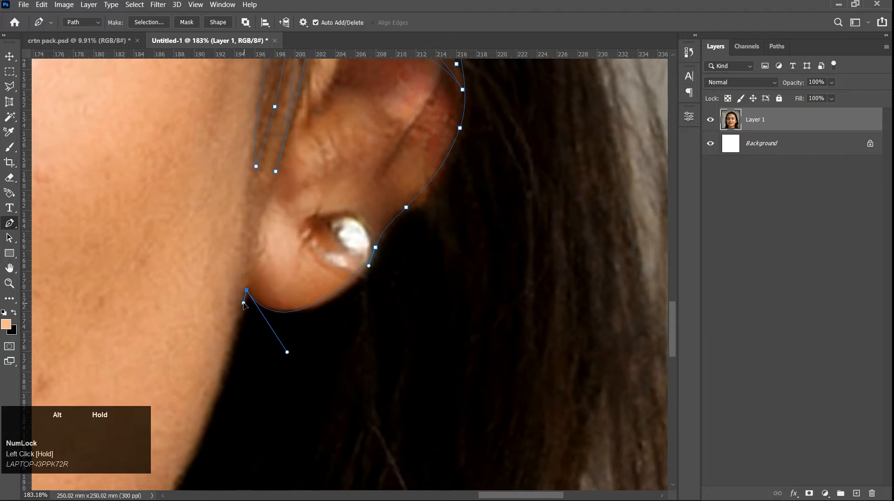
Step: Curve the path along the right jawline to the neck and angle the anchor's outgoing handle downward
{"action": "scroll", "coordinate": [243, 304], "scroll_direction": "down", "scroll_amount": 5}
{"action": "scroll", "coordinate": [251, 269], "scroll_direction": "up", "scroll_amount": 1}
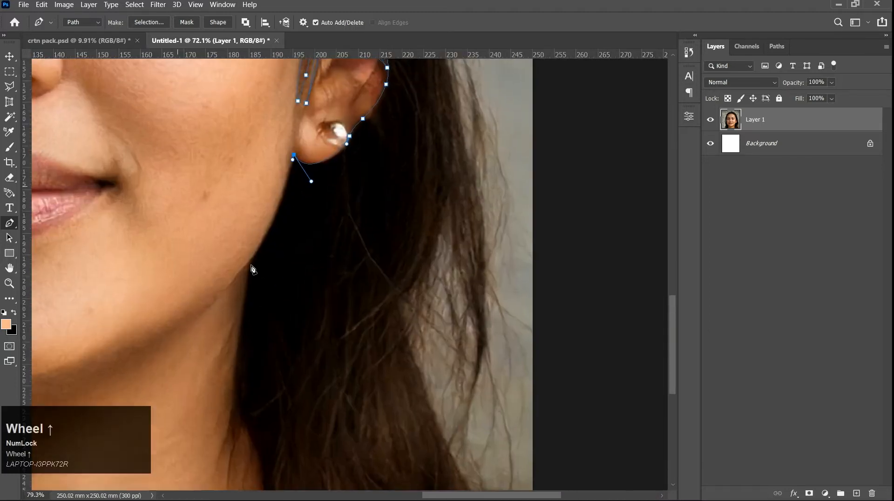
{"action": "scroll", "coordinate": [251, 269], "scroll_direction": "up", "scroll_amount": 3}
{"action": "left_click", "coordinate": [235, 300]}
{"action": "left_click_drag", "start_coordinate": [235, 300], "coordinate": [235, 327]}
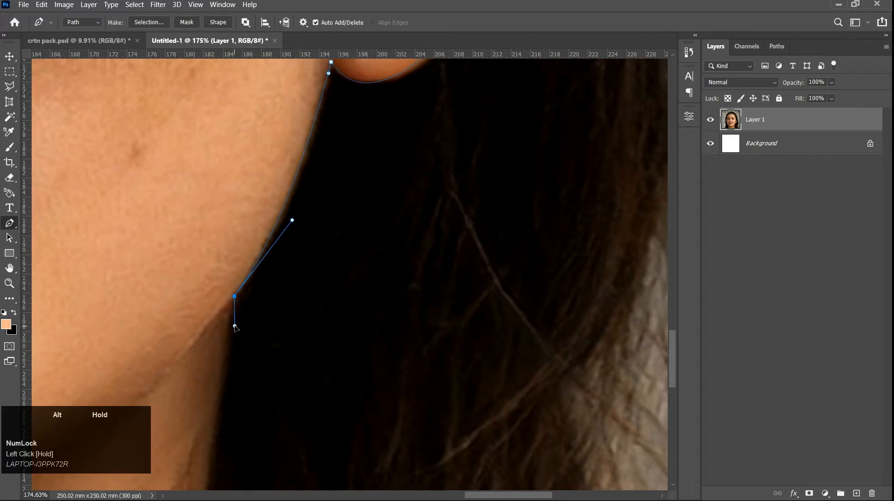
Step: Continue the path down the right edge of the neck to the hair strand's lower tip, ending in a corner anchor
{"action": "scroll", "coordinate": [255, 227], "scroll_direction": "down", "scroll_amount": 4}
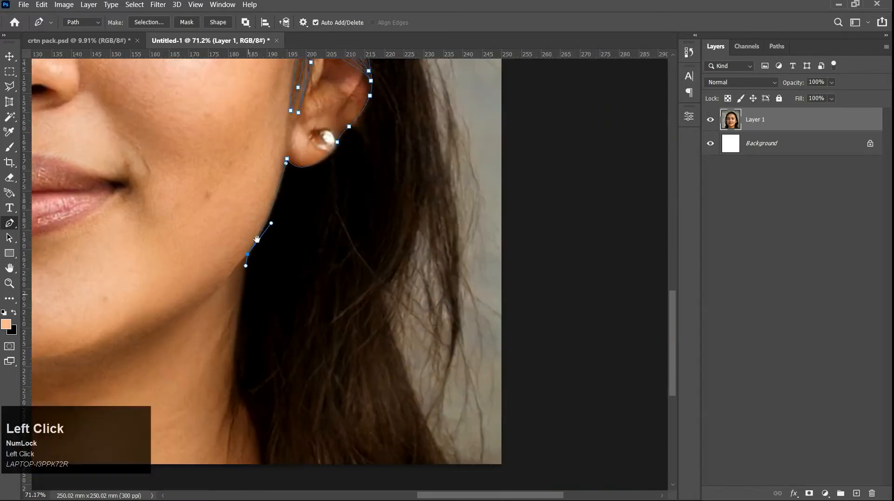
{"action": "left_click_drag", "start_coordinate": [255, 228], "coordinate": [279, 128]}
{"action": "scroll", "coordinate": [276, 261], "scroll_direction": "up", "scroll_amount": 2}
{"action": "left_click_drag", "start_coordinate": [247, 237], "coordinate": [244, 259]}
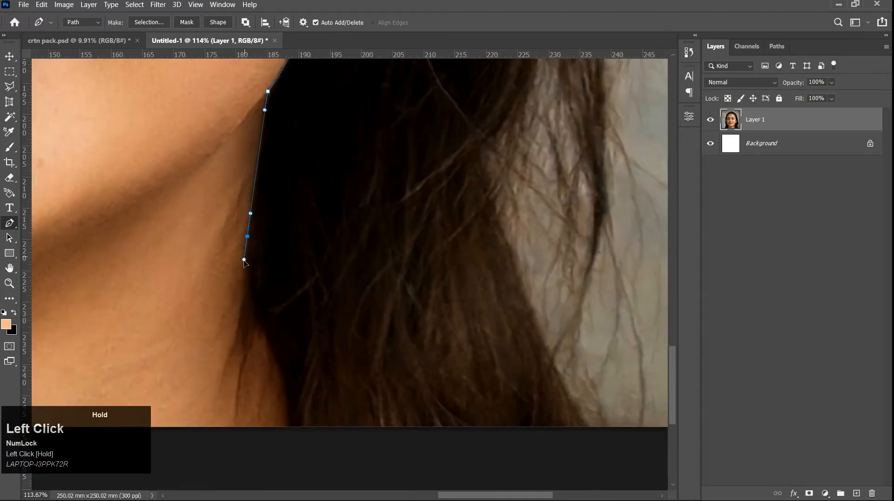
{"action": "left_click_drag", "start_coordinate": [232, 353], "coordinate": [220, 384]}
{"action": "left_click", "coordinate": [232, 353], "text": "alt"}
Step: Outline the remaining hair strands over the neck and bring the path down to the image's lower edge
{"action": "left_click", "coordinate": [246, 308]}
{"action": "left_click_drag", "start_coordinate": [239, 410], "coordinate": [261, 316]}
{"action": "left_click_drag", "start_coordinate": [278, 364], "coordinate": [287, 390]}
{"action": "left_click", "coordinate": [288, 432]}
Step: Extend the hair path below the image's lower edge and up the hair's outer right side to the gap beside the loose strand
{"action": "scroll", "coordinate": [290, 431], "scroll_direction": "down", "scroll_amount": 3}
{"action": "left_click_drag", "start_coordinate": [396, 366], "coordinate": [253, 313]}
{"action": "left_click", "coordinate": [358, 359]}
{"action": "left_click_drag", "start_coordinate": [293, 223], "coordinate": [288, 174]}
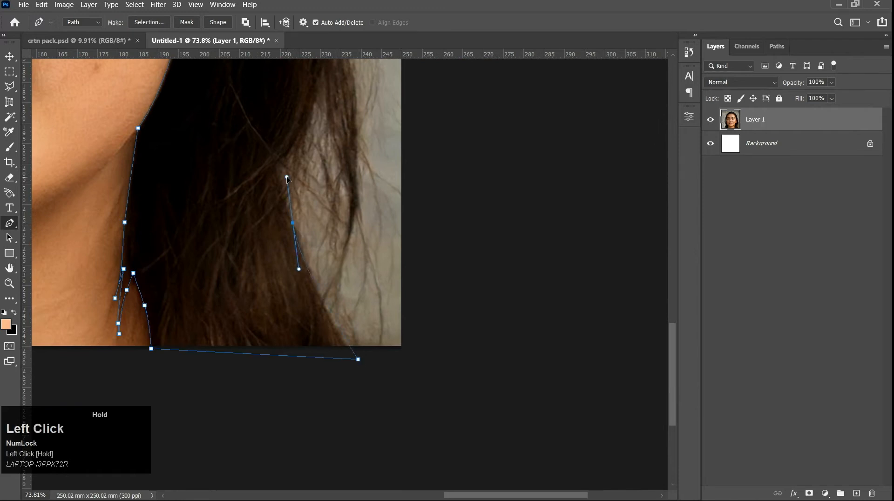
Step: Trace the gap up to where the right loose strand splits off and down to its tip, ending in a corner anchor
{"action": "left_click_drag", "start_coordinate": [313, 123], "coordinate": [303, 207]}
{"action": "left_click", "coordinate": [303, 207]}
{"action": "left_click_drag", "start_coordinate": [301, 278], "coordinate": [313, 302]}
{"action": "key", "text": "ctrl+z"}
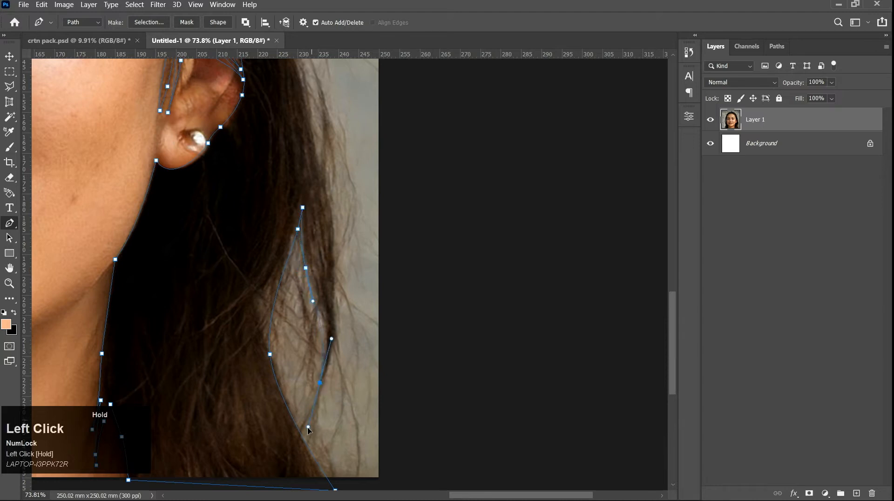
{"action": "left_click", "coordinate": [320, 382], "text": "alt"}
{"action": "left_click_drag", "start_coordinate": [323, 204], "coordinate": [326, 370]}
Step: Trace the hair's outer edge from the right loose strand up the side of the head to the crown
{"action": "scroll", "coordinate": [324, 203], "scroll_direction": "down", "scroll_amount": 3}
{"action": "left_click_drag", "start_coordinate": [303, 260], "coordinate": [301, 234]}
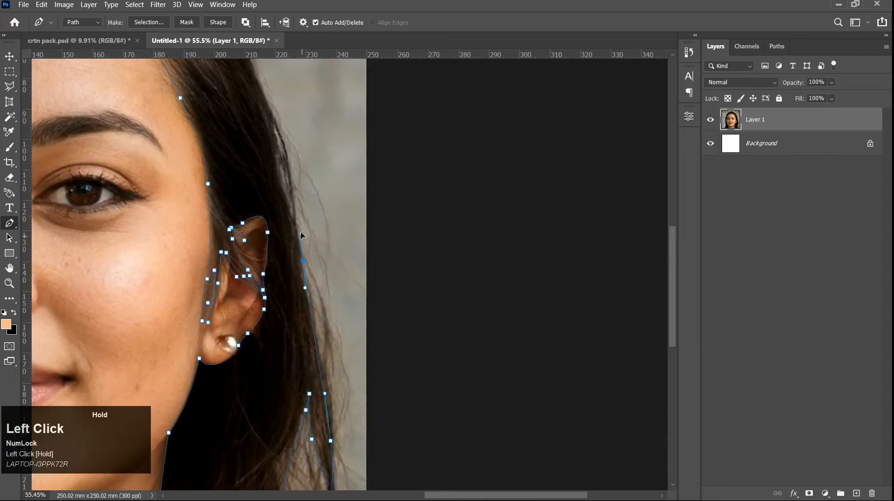
{"action": "left_click_drag", "start_coordinate": [285, 150], "coordinate": [341, 348]}
{"action": "left_click_drag", "start_coordinate": [304, 263], "coordinate": [290, 227]}
{"action": "key", "text": "ctrl+z"}
{"action": "left_click_drag", "start_coordinate": [308, 259], "coordinate": [494, 359]}
{"action": "scroll", "coordinate": [297, 233], "scroll_direction": "up", "scroll_amount": 3}
{"action": "left_click_drag", "start_coordinate": [256, 167], "coordinate": [184, 150]}
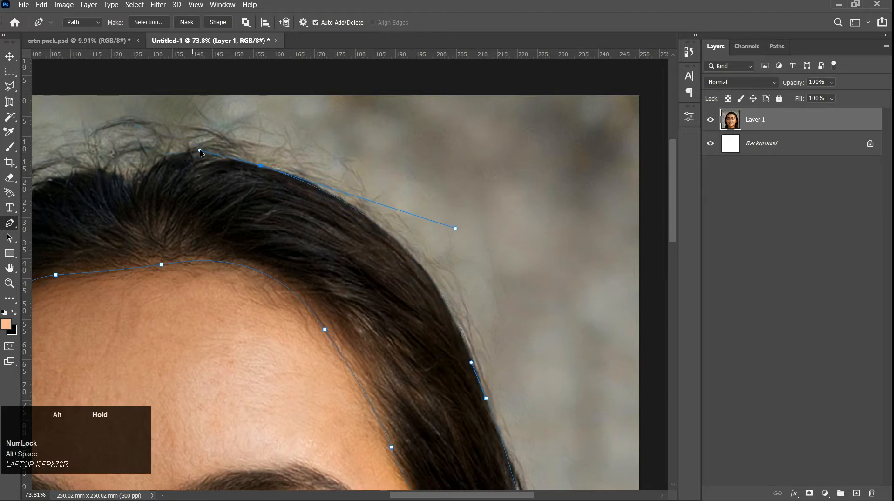
Step: Continue the path over the crown, through the notch at the parting and down to the upper-left hair edge
{"action": "left_click_drag", "start_coordinate": [137, 178], "coordinate": [405, 305]}
{"action": "scroll", "coordinate": [131, 182], "scroll_direction": "up", "scroll_amount": 4}
{"action": "left_click_drag", "start_coordinate": [376, 273], "coordinate": [366, 269]}
{"action": "scroll", "coordinate": [366, 269], "scroll_direction": "down", "scroll_amount": 3}
{"action": "left_click_drag", "start_coordinate": [267, 267], "coordinate": [291, 240]}
{"action": "left_click", "coordinate": [268, 250]}
{"action": "left_click_drag", "start_coordinate": [257, 266], "coordinate": [216, 309]}
{"action": "mouse_move", "coordinate": [199, 313]}
{"action": "left_mouse_down"}
{"action": "mouse_move", "coordinate": [187, 324]}
{"action": "mouse_move", "coordinate": [207, 303]}
{"action": "left_mouse_up"}
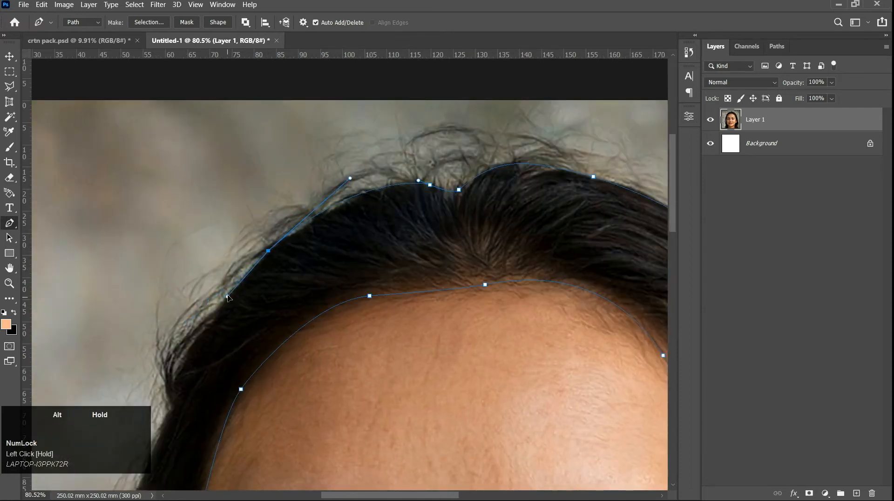
Step: Trace the hair's outer left edge from the upper bulge down beside the forehead and cheek
{"action": "scroll", "coordinate": [233, 292], "scroll_direction": "down", "scroll_amount": 3}
{"action": "scroll", "coordinate": [229, 264], "scroll_direction": "up", "scroll_amount": 4}
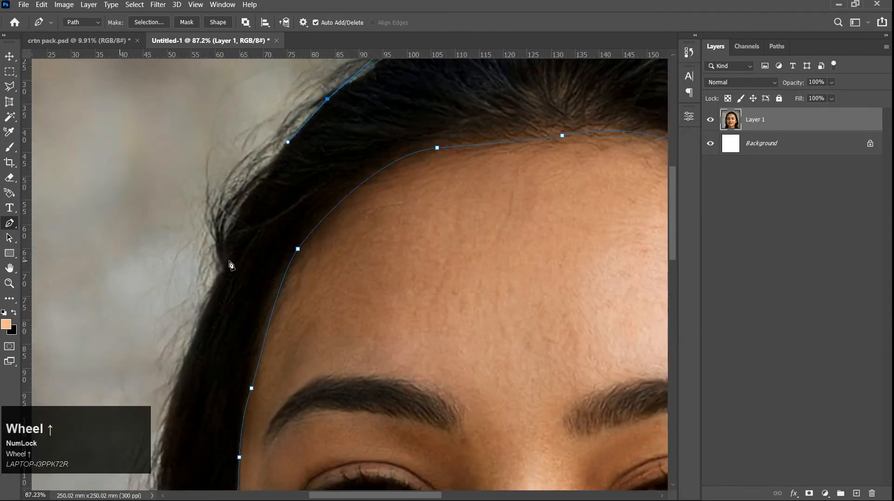
{"action": "left_click_drag", "start_coordinate": [220, 258], "coordinate": [240, 215]}
{"action": "scroll", "coordinate": [222, 269], "scroll_direction": "down", "scroll_amount": 4}
{"action": "left_click_drag", "start_coordinate": [199, 344], "coordinate": [235, 235]}
{"action": "left_click_drag", "start_coordinate": [233, 269], "coordinate": [261, 104]}
{"action": "scroll", "coordinate": [237, 309], "scroll_direction": "up", "scroll_amount": 3}
{"action": "left_click_drag", "start_coordinate": [251, 243], "coordinate": [241, 291]}
Step: Follow the lower part of the hair's outer left edge down to the start of the thin loose strand
{"action": "left_click_drag", "start_coordinate": [224, 347], "coordinate": [226, 149]}
{"action": "left_click_drag", "start_coordinate": [263, 244], "coordinate": [326, 158]}
{"action": "scroll", "coordinate": [280, 232], "scroll_direction": "down", "scroll_amount": 2}
{"action": "scroll", "coordinate": [307, 215], "scroll_direction": "up", "scroll_amount": 1}
{"action": "scroll", "coordinate": [324, 186], "scroll_direction": "up", "scroll_amount": 1}
{"action": "left_click_drag", "start_coordinate": [328, 195], "coordinate": [298, 306]}
{"action": "left_click_drag", "start_coordinate": [342, 226], "coordinate": [311, 267]}
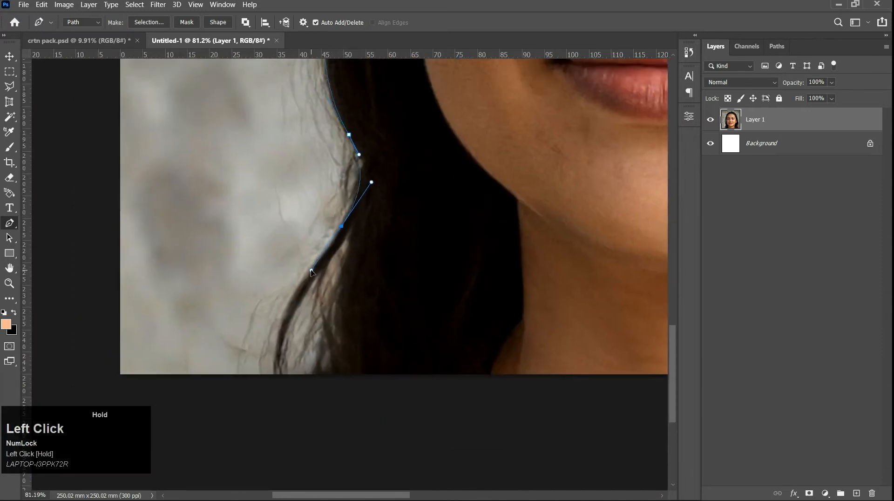
Step: Outline the thin left loose strand down to the image's lower edge and back up to its fork, with a corner at the tip
{"action": "left_click_drag", "start_coordinate": [280, 375], "coordinate": [297, 425]}
{"action": "left_click", "coordinate": [281, 376], "text": "alt"}
{"action": "left_click_drag", "start_coordinate": [307, 285], "coordinate": [345, 240]}
{"action": "left_click", "coordinate": [352, 225]}
Step: Bring the path from the strand's fork down past the image's lower edge and across beneath the hair to the neck
{"action": "left_click_drag", "start_coordinate": [328, 341], "coordinate": [335, 382]}
{"action": "left_click", "coordinate": [335, 397]}
{"action": "left_click", "coordinate": [489, 387]}
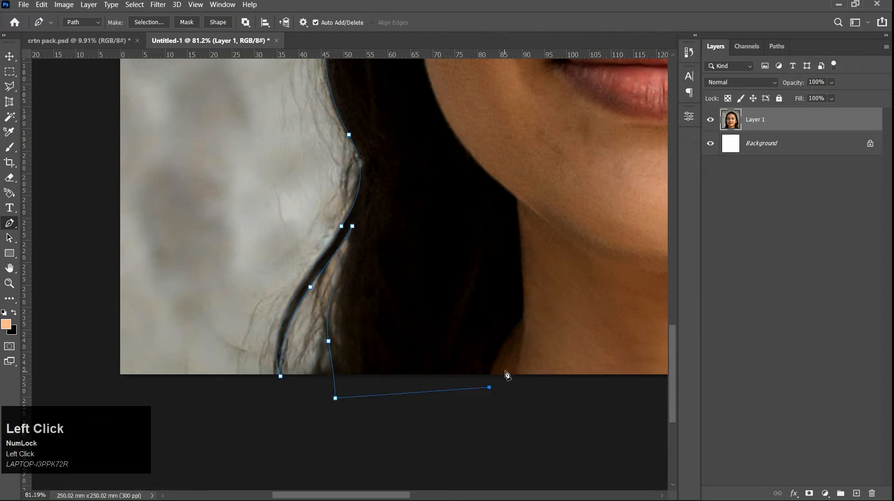
Step: Trace the hair's inner edge from the image's lower edge up the left side of the neck
{"action": "scroll", "coordinate": [505, 371], "scroll_direction": "up", "scroll_amount": 3}
{"action": "left_click_drag", "start_coordinate": [500, 323], "coordinate": [523, 292]}
{"action": "key", "text": "space"}
{"action": "left_click_drag", "start_coordinate": [534, 245], "coordinate": [488, 317]}
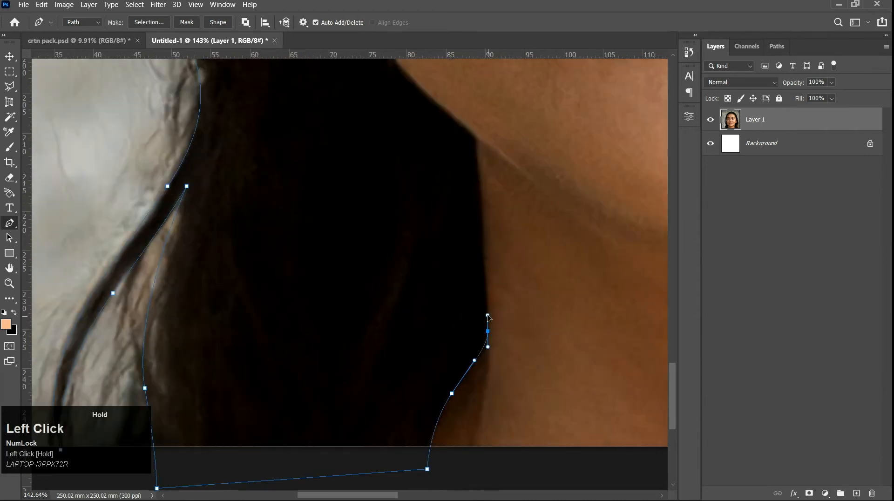
{"action": "left_click", "coordinate": [478, 144]}
Step: Rework the anchors at the top of the left neck edge and turn the path onto the jawline
{"action": "key", "text": "space"}
{"action": "left_click_drag", "start_coordinate": [437, 140], "coordinate": [405, 214]}
{"action": "key", "text": "ctrl+z"}
{"action": "left_click_drag", "start_coordinate": [447, 246], "coordinate": [449, 240]}
{"action": "key", "text": "ctrl+z"}
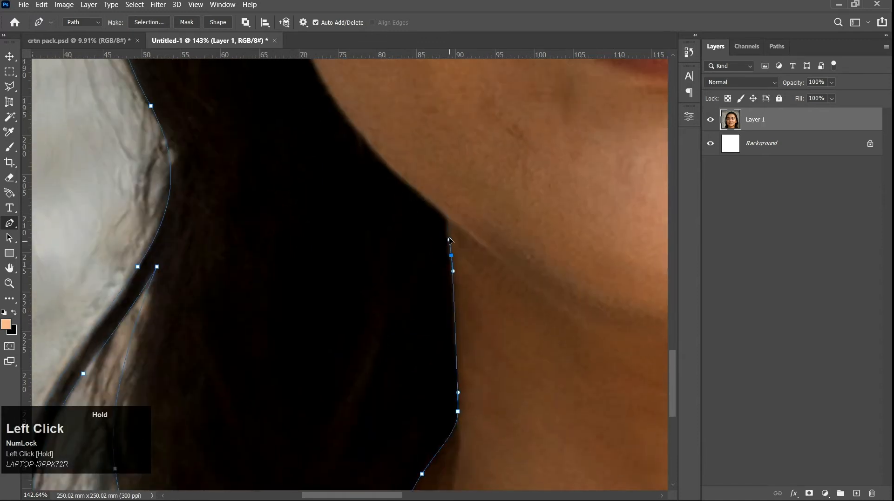
{"action": "scroll", "coordinate": [445, 218], "scroll_direction": "up", "scroll_amount": 4}
{"action": "key", "text": "space"}
{"action": "left_click_drag", "start_coordinate": [387, 178], "coordinate": [385, 264]}
{"action": "scroll", "coordinate": [384, 266], "scroll_direction": "down", "scroll_amount": 3}
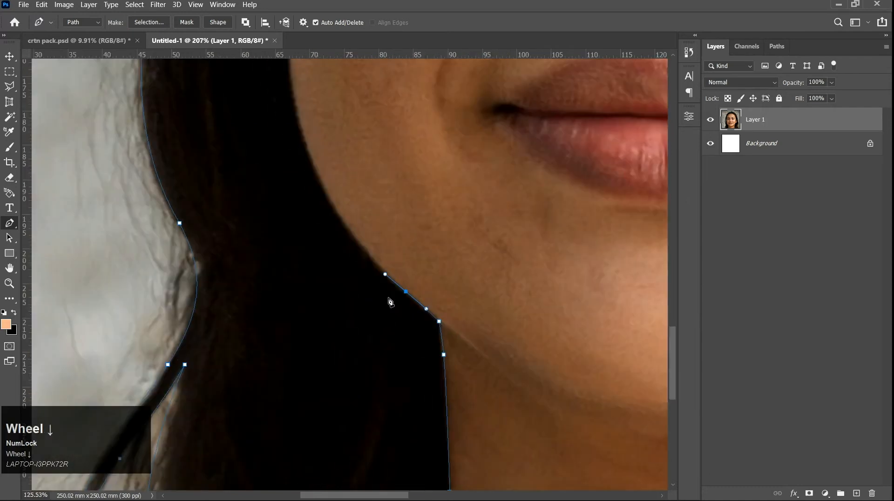
Step: Curve the path up the left jawline to the base of the small visible ear and redirect the anchor's outgoing handle toward it
{"action": "left_click", "coordinate": [389, 298]}
{"action": "key", "text": "space"}
{"action": "left_click_drag", "start_coordinate": [303, 111], "coordinate": [320, 268]}
{"action": "scroll", "coordinate": [343, 297], "scroll_direction": "up", "scroll_amount": 2}
{"action": "key", "text": "alt"}
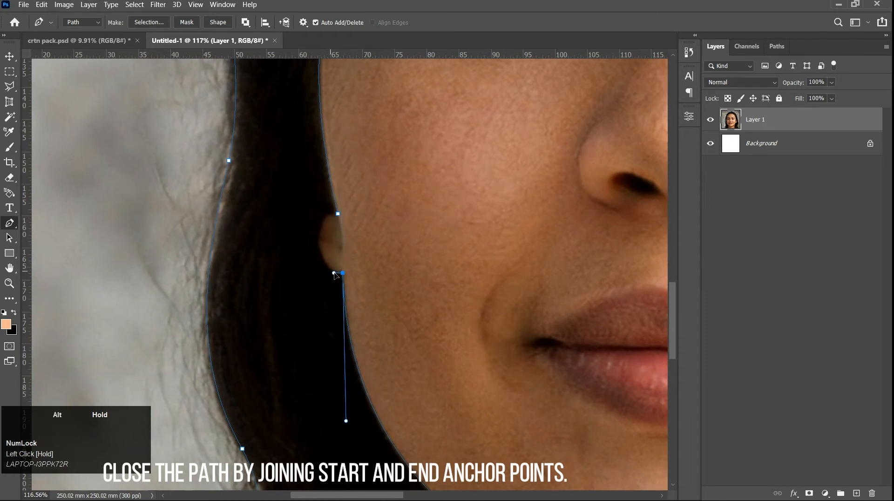
Step: Trace around the outer rim of the small left ear and close the hair path at its starting anchor
{"action": "scroll", "coordinate": [338, 275], "scroll_direction": "up", "scroll_amount": 3}
{"action": "left_click_drag", "start_coordinate": [306, 228], "coordinate": [303, 201]}
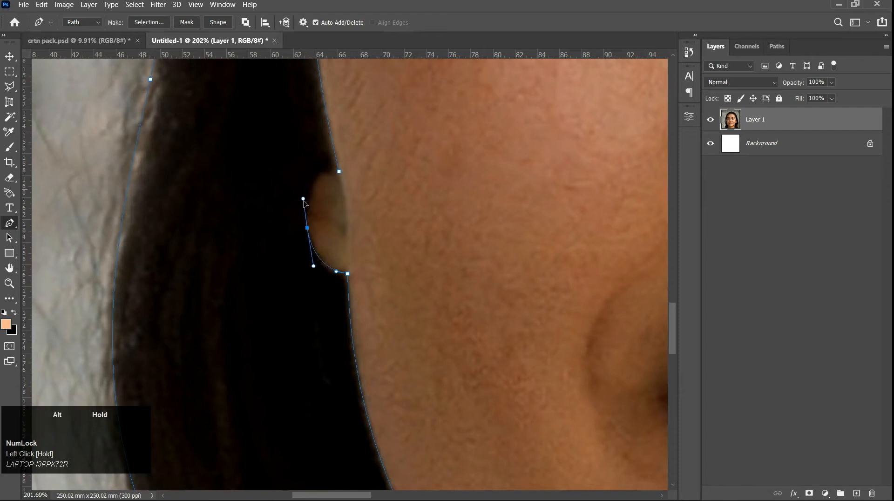
{"action": "scroll", "coordinate": [309, 178], "scroll_direction": "up", "scroll_amount": 3}
{"action": "left_click", "coordinate": [315, 187]}
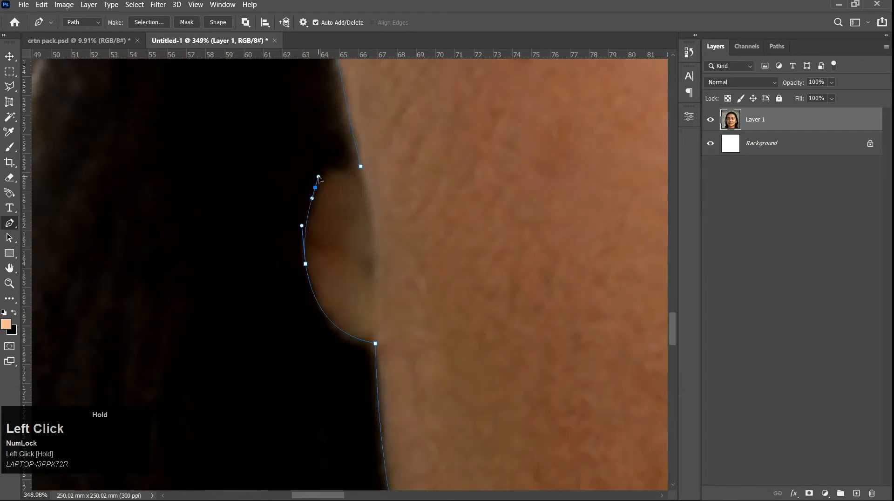
{"action": "left_click_drag", "start_coordinate": [348, 169], "coordinate": [356, 182]}
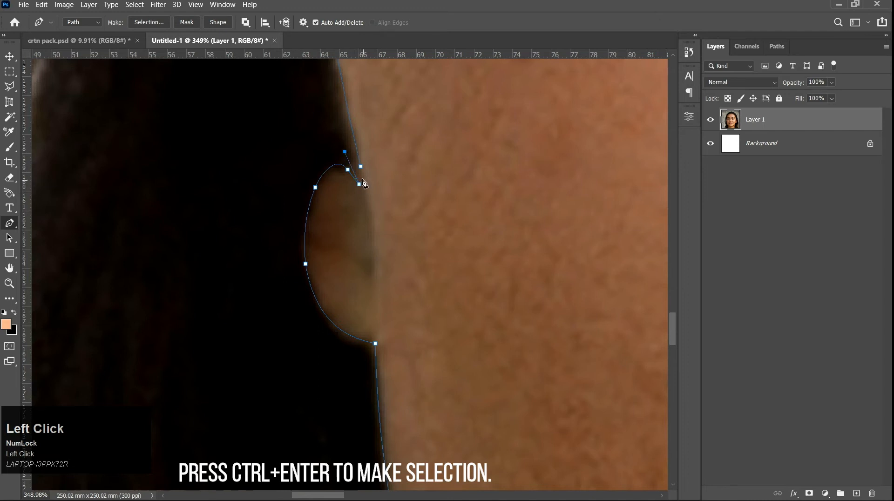
Step: Convert the closed hair path into a selection
{"action": "scroll", "coordinate": [361, 176], "scroll_direction": "down", "scroll_amount": 10}
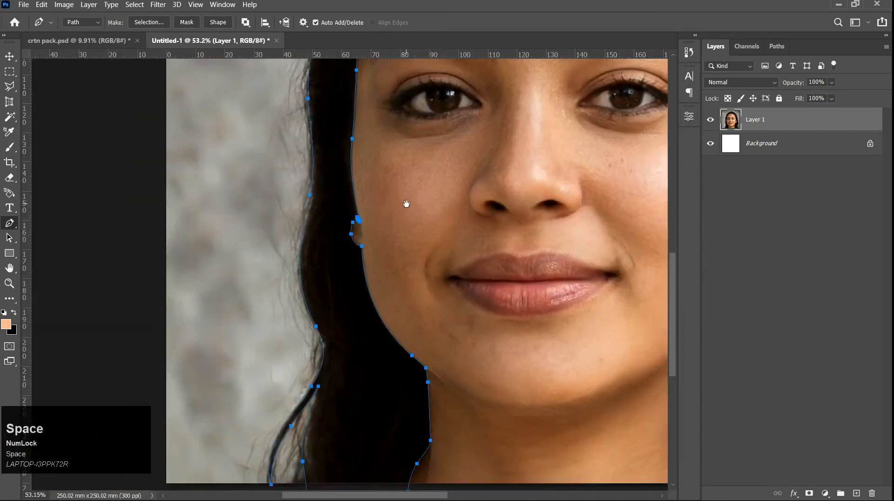
{"action": "left_click_drag", "start_coordinate": [406, 204], "coordinate": [281, 253]}
{"action": "scroll", "coordinate": [281, 253], "scroll_direction": "down", "scroll_amount": 3}
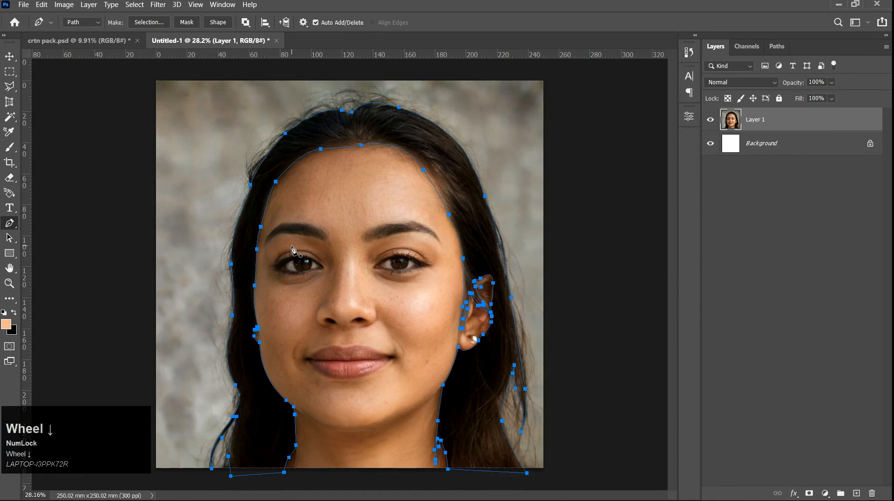
{"action": "key", "text": "ctrl+Return"}
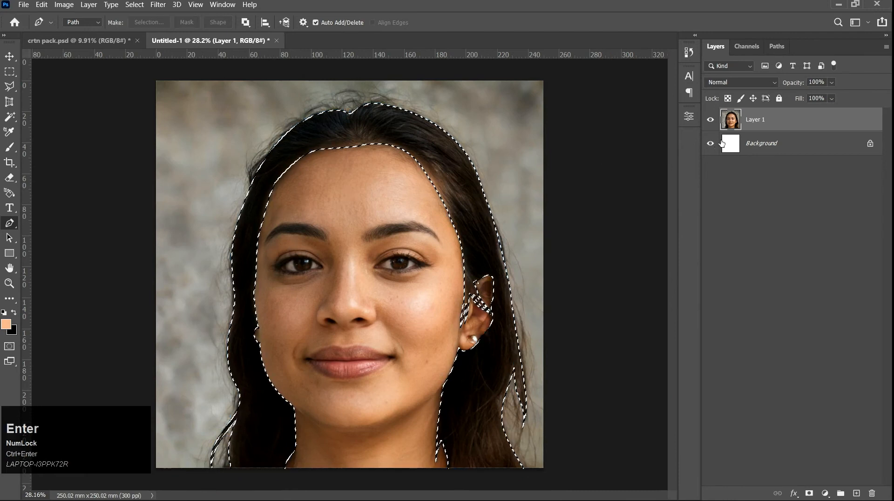
Step: Fill the hair selection using a Solid Color layer set to 1c1c1c and place that layer below Layer 1
{"action": "left_click", "coordinate": [824, 493]}
{"action": "left_click", "coordinate": [814, 291]}
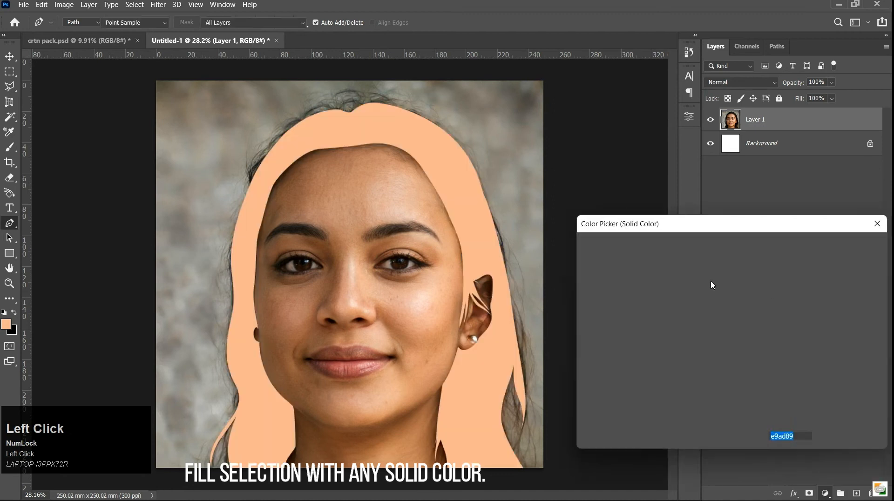
{"action": "left_click_drag", "start_coordinate": [594, 329], "coordinate": [583, 383]}
{"action": "left_click", "coordinate": [858, 248]}
{"action": "key", "text": "p"}
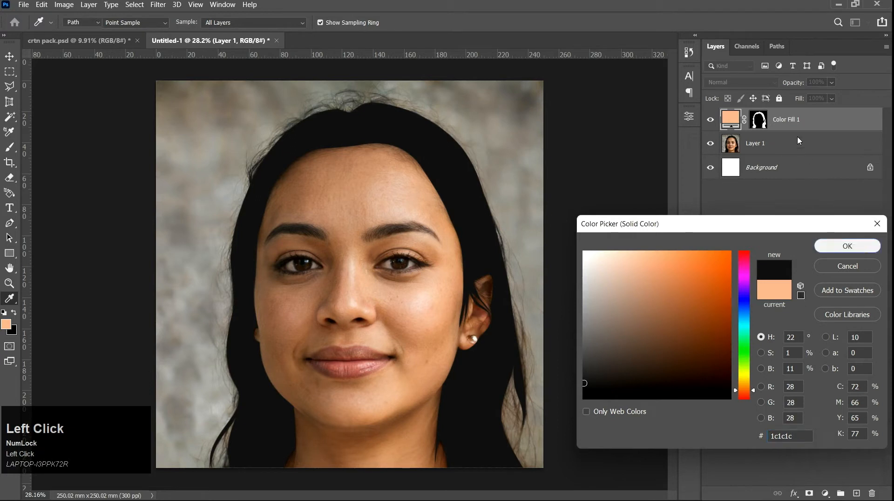
{"action": "left_click_drag", "start_coordinate": [780, 127], "coordinate": [764, 156]}
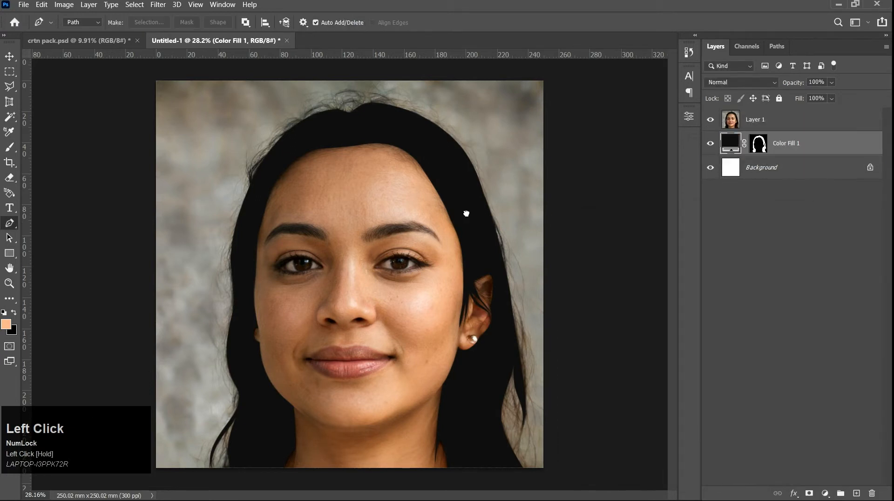
Step: Start a skin path inside the hair at the upper-left forehead and trace it down the left side toward the image's lower edge
{"action": "scroll", "coordinate": [273, 234], "scroll_direction": "up", "scroll_amount": 2}
{"action": "key", "text": "space"}
{"action": "left_click_drag", "start_coordinate": [278, 285], "coordinate": [299, 291]}
{"action": "left_click", "coordinate": [328, 94]}
{"action": "left_click_drag", "start_coordinate": [247, 236], "coordinate": [240, 324]}
{"action": "key", "text": "space"}
{"action": "left_click_drag", "start_coordinate": [240, 388], "coordinate": [251, 220]}
{"action": "left_click_drag", "start_coordinate": [259, 286], "coordinate": [278, 345]}
{"action": "left_click_drag", "start_coordinate": [277, 413], "coordinate": [216, 322]}
{"action": "key", "text": "space"}
{"action": "left_click_drag", "start_coordinate": [231, 362], "coordinate": [255, 386]}
Step: Carry the skin path below the image and up through the right-side hair past the ear
{"action": "left_click", "coordinate": [586, 372]}
{"action": "left_click", "coordinate": [569, 195]}
{"action": "key", "text": "space"}
{"action": "left_click_drag", "start_coordinate": [538, 257], "coordinate": [452, 452]}
{"action": "left_click_drag", "start_coordinate": [528, 281], "coordinate": [531, 245]}
Step: Continue the skin path up through the right-side hair, over the forehead, and close it at the starting anchor
{"action": "left_click_drag", "start_coordinate": [507, 160], "coordinate": [493, 129]}
{"action": "key", "text": "space"}
{"action": "left_click_drag", "start_coordinate": [487, 98], "coordinate": [510, 272]}
{"action": "left_click_drag", "start_coordinate": [463, 176], "coordinate": [425, 151]}
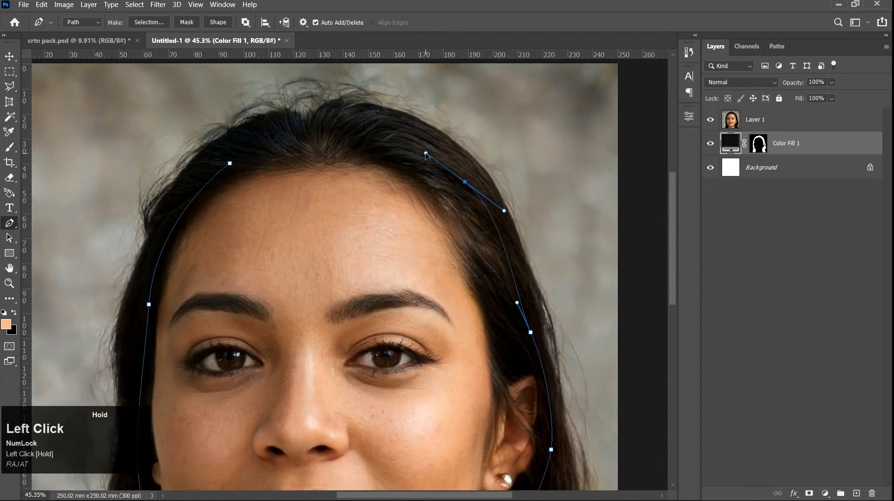
{"action": "left_click_drag", "start_coordinate": [231, 163], "coordinate": [300, 115]}
Step: Hide Layer 1 and convert the skin path into a selection
{"action": "left_click", "coordinate": [710, 120]}
{"action": "scroll", "coordinate": [408, 205], "scroll_direction": "down", "scroll_amount": 2}
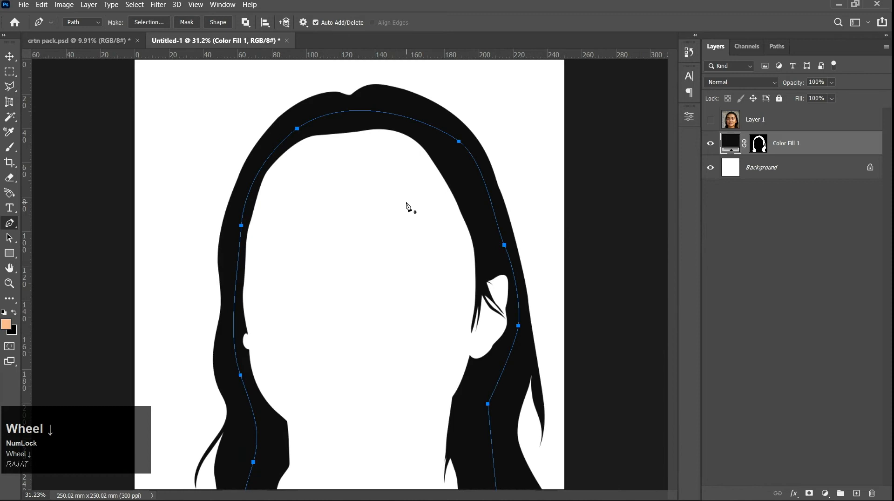
{"action": "key", "text": "ctrl+Return"}
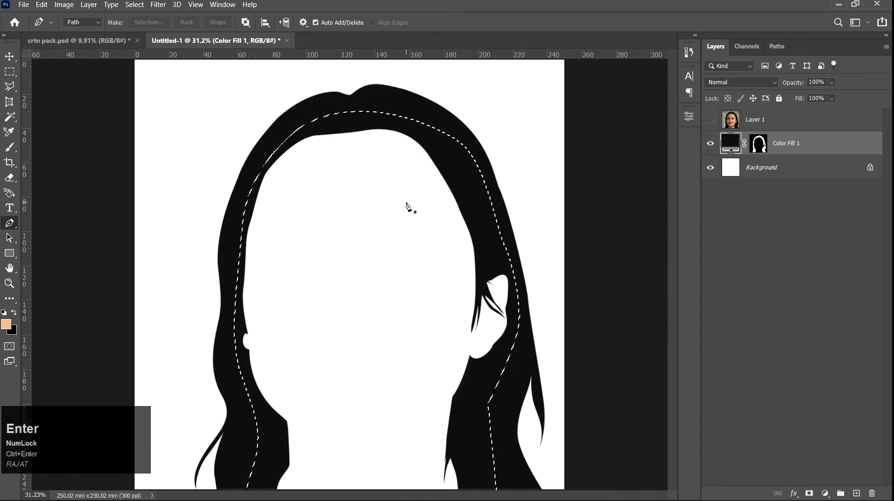
Step: Fill the skin selection using a Solid Color layer in e9ad89 and place it below the hair layer Color Fill 1
{"action": "scroll", "coordinate": [502, 277], "scroll_direction": "down", "scroll_amount": 1}
{"action": "left_click", "coordinate": [825, 493]}
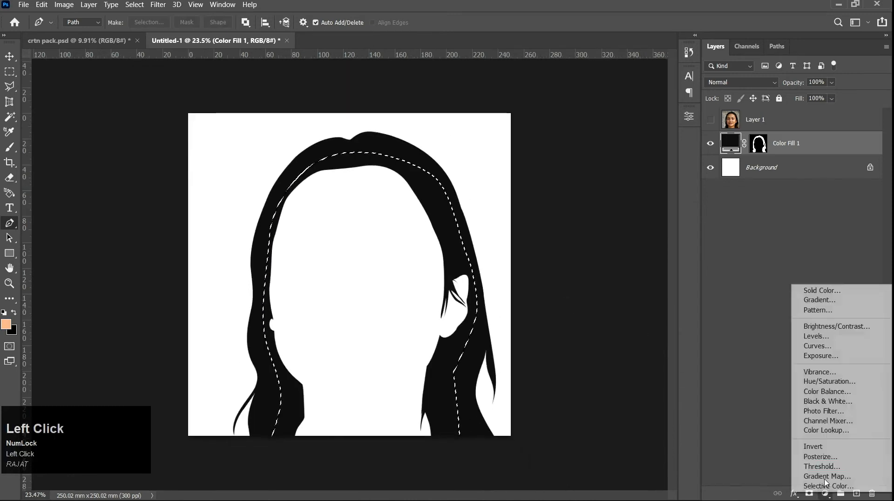
{"action": "left_click", "coordinate": [808, 290]}
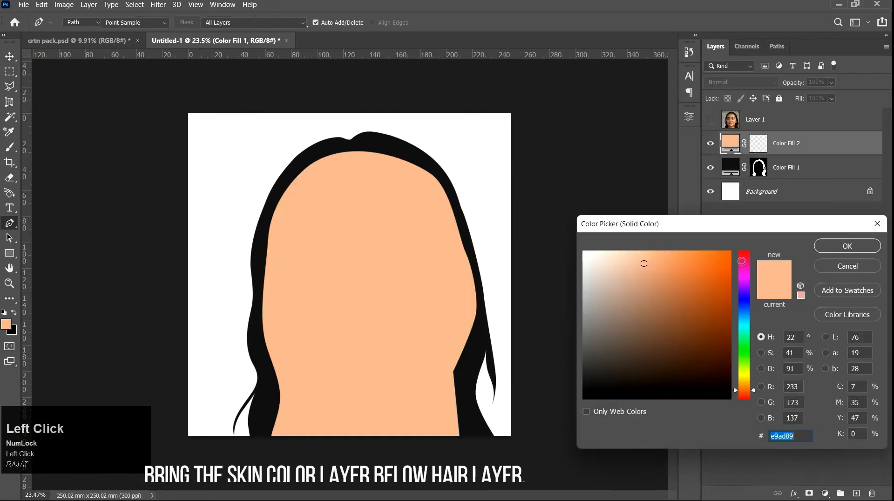
{"action": "left_click", "coordinate": [846, 245]}
{"action": "left_click_drag", "start_coordinate": [796, 145], "coordinate": [793, 173]}
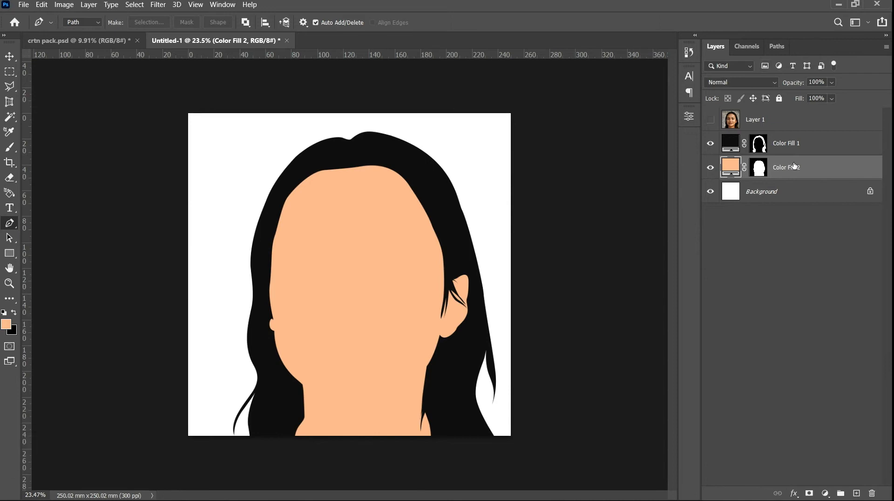
Step: Show Layer 1 again and trace the upper edge of the left eyebrow from its outer tip with a new path
{"action": "left_click", "coordinate": [710, 120]}
{"action": "scroll", "coordinate": [399, 199], "scroll_direction": "up", "scroll_amount": 5}
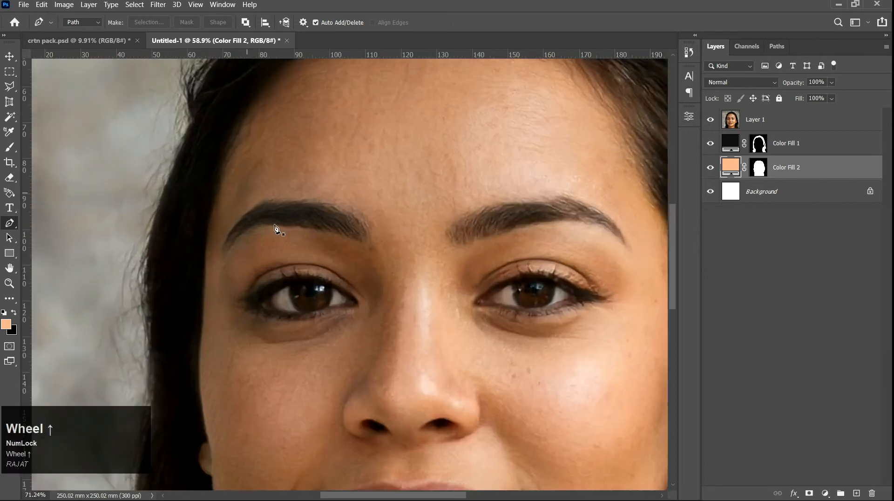
{"action": "left_click_drag", "start_coordinate": [275, 236], "coordinate": [262, 212]}
{"action": "scroll", "coordinate": [239, 205], "scroll_direction": "up", "scroll_amount": 3}
{"action": "left_click", "coordinate": [210, 235]}
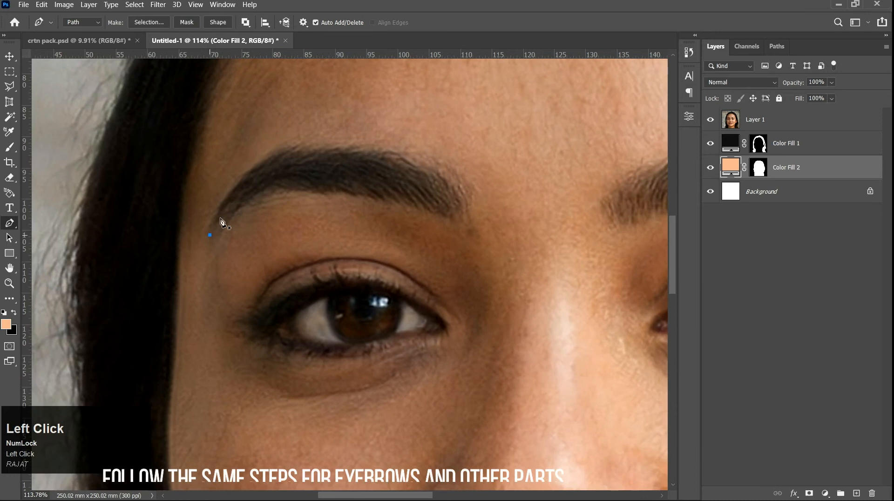
{"action": "left_click_drag", "start_coordinate": [293, 147], "coordinate": [321, 141]}
{"action": "left_click_drag", "start_coordinate": [371, 152], "coordinate": [400, 157]}
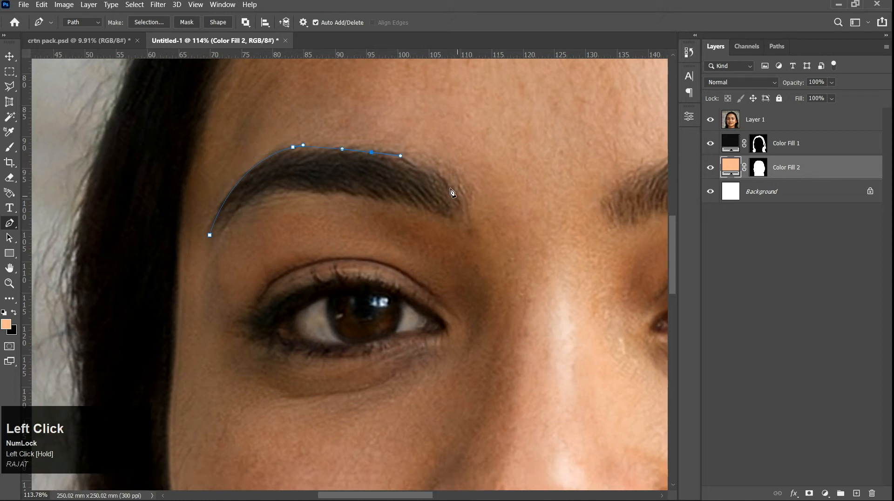
Step: Extend the path down the slope toward the left eyebrow's inner end, redoing the anchor closer to the hairs with a shortened curve
{"action": "scroll", "coordinate": [451, 192], "scroll_direction": "up", "scroll_amount": 2}
{"action": "left_click_drag", "start_coordinate": [444, 183], "coordinate": [462, 208]}
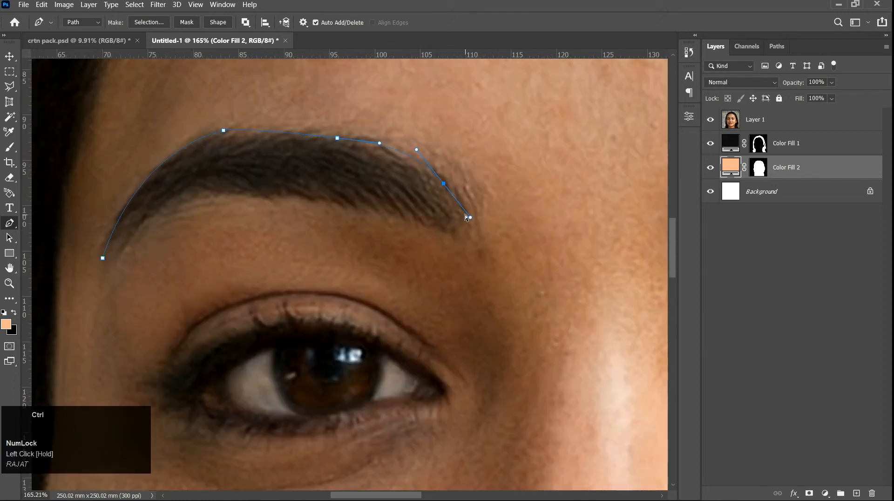
{"action": "key", "text": "ctrl+z"}
{"action": "scroll", "coordinate": [436, 192], "scroll_direction": "up", "scroll_amount": 3}
{"action": "left_click_drag", "start_coordinate": [421, 164], "coordinate": [449, 189]}
{"action": "left_click", "coordinate": [450, 189]}
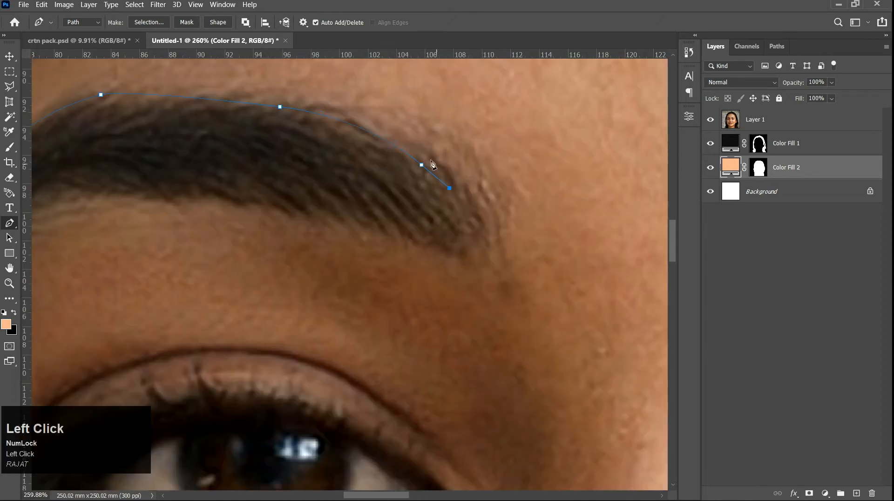
Step: Curve the path around the left eyebrow's inner end and trace its lower edge back to close it at the outer tip
{"action": "left_click_drag", "start_coordinate": [475, 234], "coordinate": [483, 257]}
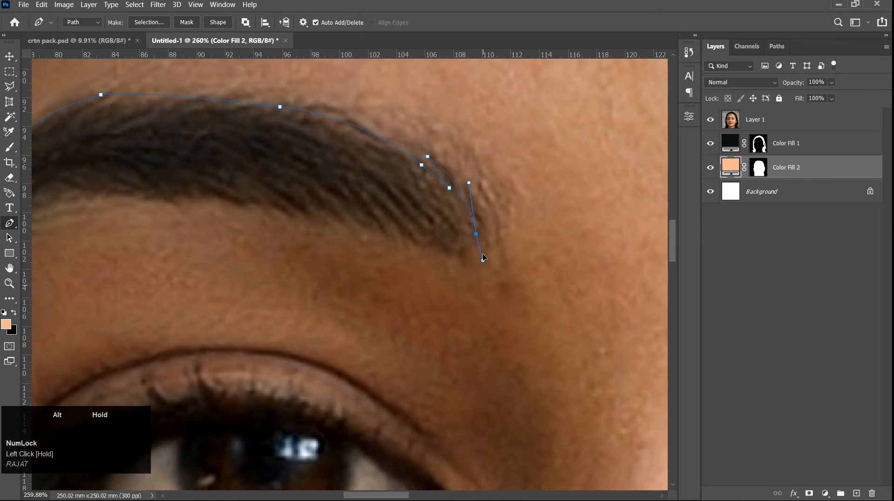
{"action": "mouse_move", "coordinate": [426, 245]}
{"action": "left_mouse_down"}
{"action": "mouse_move", "coordinate": [391, 230]}
{"action": "mouse_move", "coordinate": [421, 258]}
{"action": "left_mouse_up"}
{"action": "scroll", "coordinate": [390, 229], "scroll_direction": "down", "scroll_amount": 1}
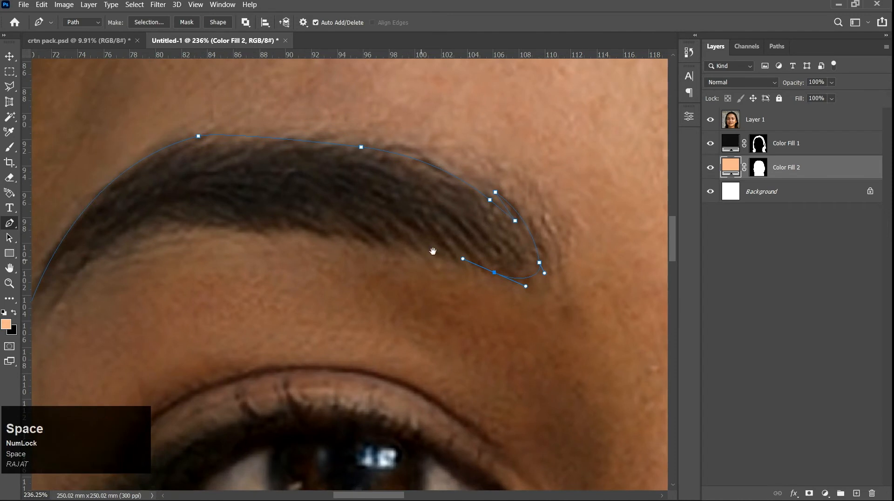
{"action": "left_click", "coordinate": [433, 238]}
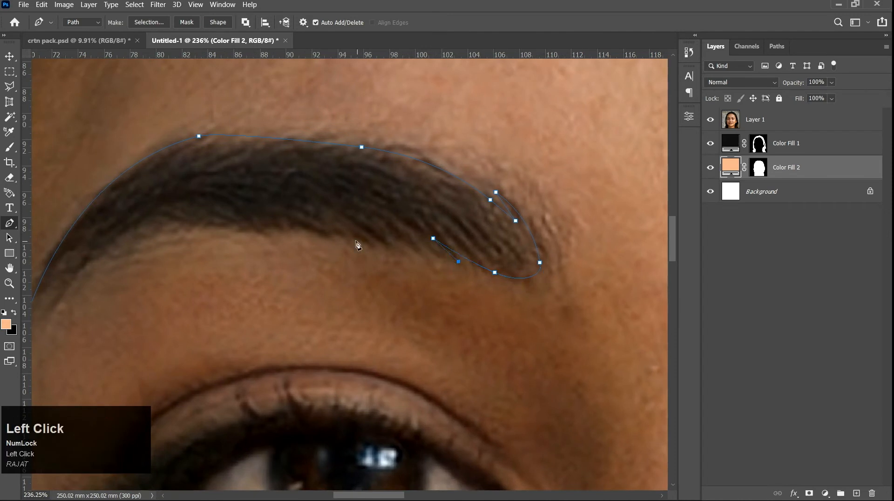
{"action": "left_click_drag", "start_coordinate": [291, 231], "coordinate": [232, 228]}
{"action": "left_click_drag", "start_coordinate": [160, 256], "coordinate": [292, 228]}
{"action": "left_click_drag", "start_coordinate": [212, 266], "coordinate": [166, 296]}
Step: Start a path at the lower inner end of the right eyebrow, curving up its front edge with a small hair-like notch
{"action": "scroll", "coordinate": [287, 233], "scroll_direction": "down", "scroll_amount": 3}
{"action": "left_click_drag", "start_coordinate": [251, 220], "coordinate": [26, 232]}
{"action": "scroll", "coordinate": [420, 215], "scroll_direction": "up", "scroll_amount": 3}
{"action": "left_click_drag", "start_coordinate": [370, 242], "coordinate": [205, 248]}
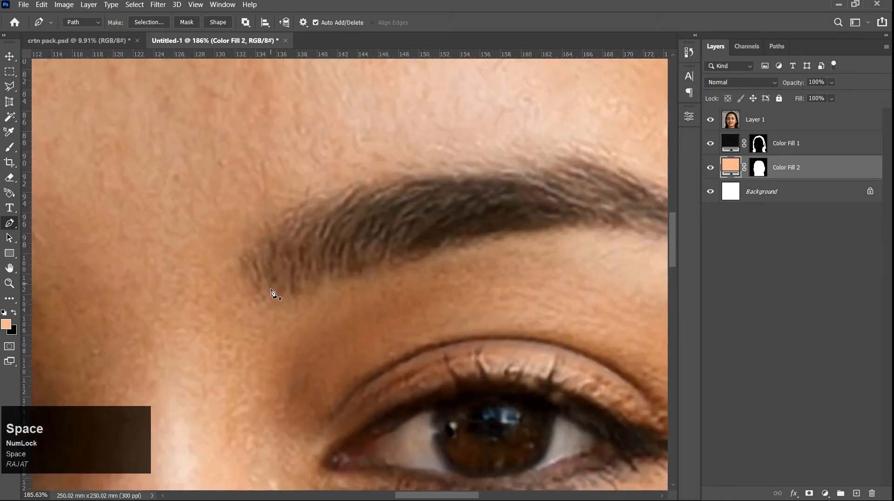
{"action": "left_click", "coordinate": [269, 301]}
{"action": "scroll", "coordinate": [280, 256], "scroll_direction": "up", "scroll_amount": 1}
{"action": "left_click_drag", "start_coordinate": [287, 209], "coordinate": [343, 150]}
{"action": "left_click", "coordinate": [287, 208], "text": "alt"}
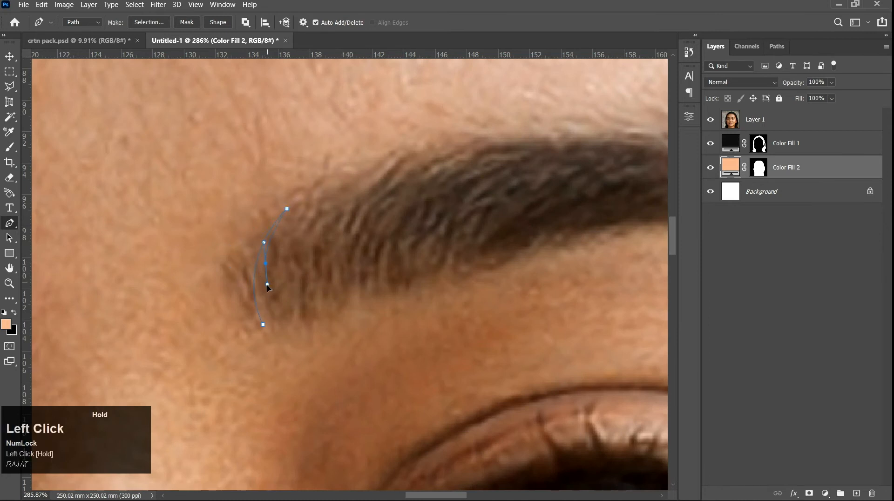
{"action": "left_click_drag", "start_coordinate": [267, 286], "coordinate": [268, 290]}
{"action": "left_click", "coordinate": [266, 263], "text": "alt"}
Step: Extend the right eyebrow path along its upper edge to the arch, adding small hair-like notches on the way
{"action": "left_click_drag", "start_coordinate": [346, 184], "coordinate": [411, 158]}
{"action": "left_click", "coordinate": [346, 186], "text": "alt"}
{"action": "left_click_drag", "start_coordinate": [285, 238], "coordinate": [271, 269]}
{"action": "left_click", "coordinate": [285, 239], "text": "alt"}
{"action": "scroll", "coordinate": [286, 237], "scroll_direction": "down", "scroll_amount": 5}
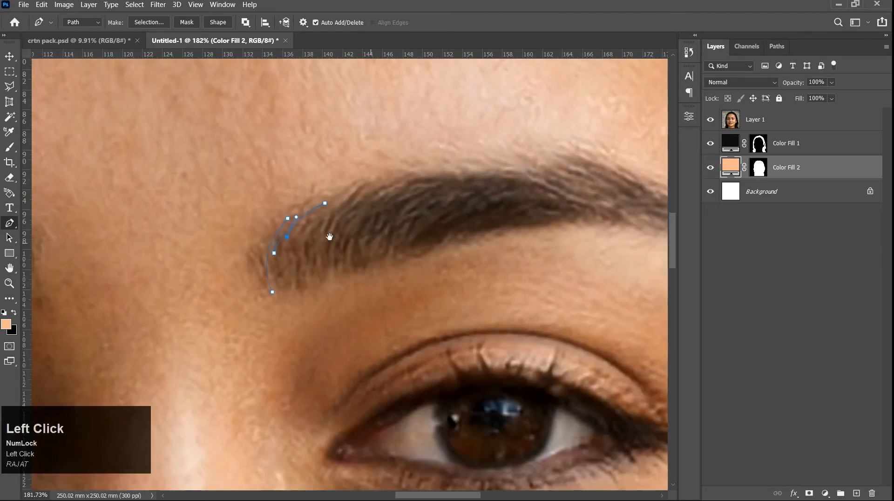
{"action": "left_click_drag", "start_coordinate": [329, 235], "coordinate": [236, 226]}
{"action": "left_click_drag", "start_coordinate": [417, 155], "coordinate": [534, 161]}
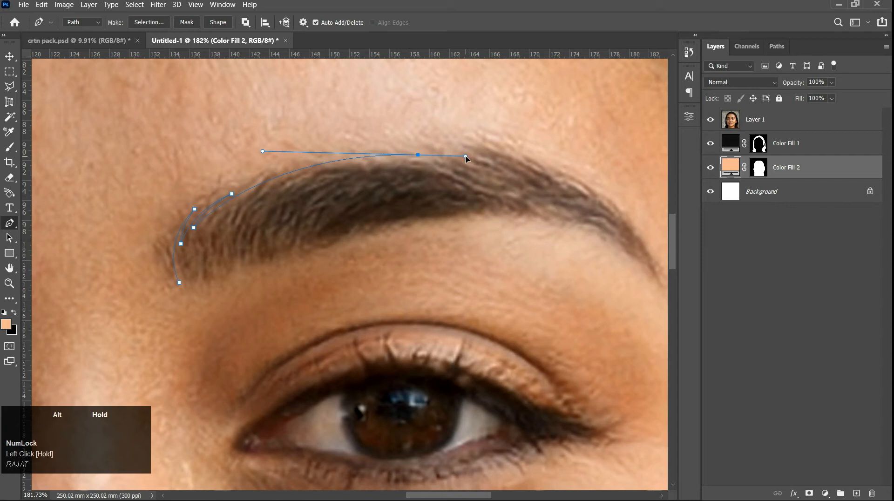
{"action": "left_click", "coordinate": [465, 157]}
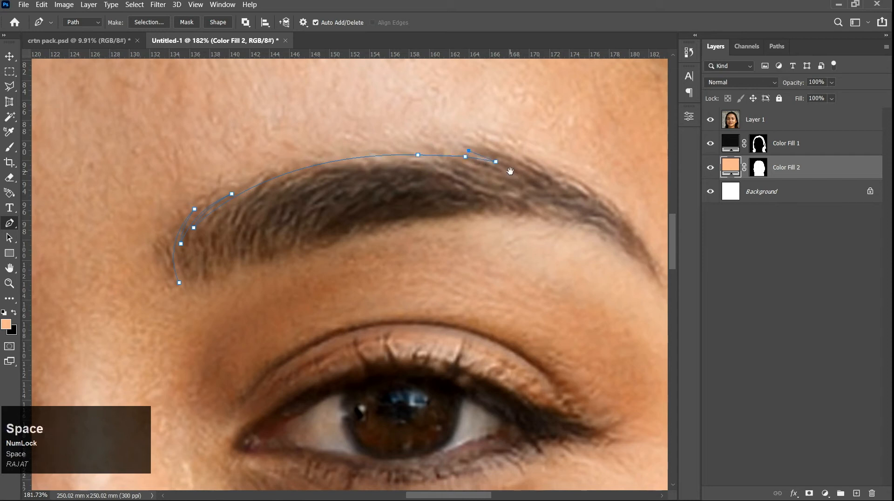
Step: Curve the path from the arch down to the right eyebrow's outer tip and end it in a sharp corner
{"action": "left_click_drag", "start_coordinate": [474, 158], "coordinate": [347, 123]}
{"action": "left_click", "coordinate": [501, 195]}
{"action": "left_click_drag", "start_coordinate": [534, 256], "coordinate": [607, 366]}
{"action": "key", "text": "ctrl+z"}
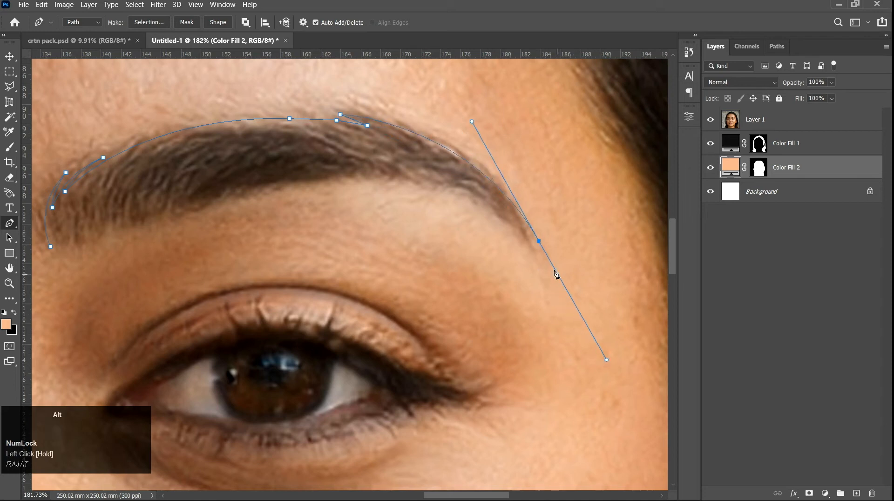
{"action": "left_click", "coordinate": [539, 242], "text": "alt"}
Step: Trace the right eyebrow's lower edge from the outer tip back toward the inner end, with a short notch below the arch
{"action": "left_click_drag", "start_coordinate": [427, 173], "coordinate": [370, 161]}
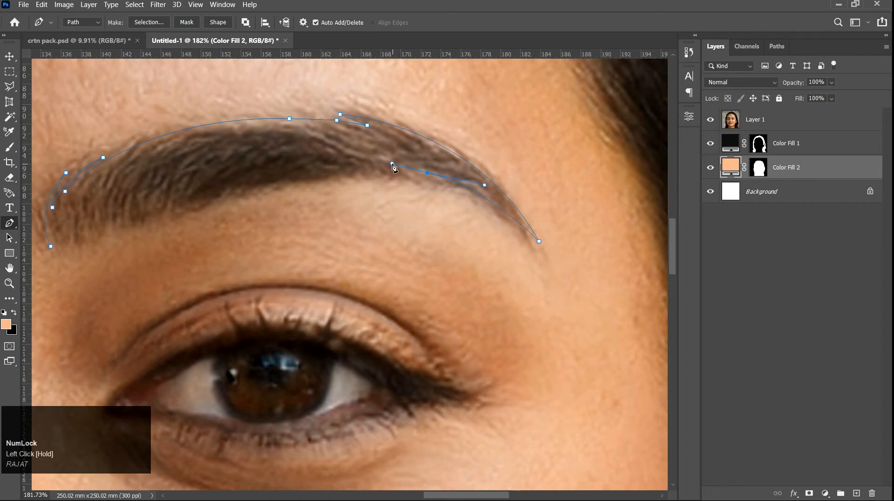
{"action": "left_click", "coordinate": [392, 164]}
{"action": "left_click_drag", "start_coordinate": [175, 215], "coordinate": [138, 231]}
{"action": "scroll", "coordinate": [121, 240], "scroll_direction": "up", "scroll_amount": 5}
{"action": "left_click_drag", "start_coordinate": [93, 216], "coordinate": [188, 195]}
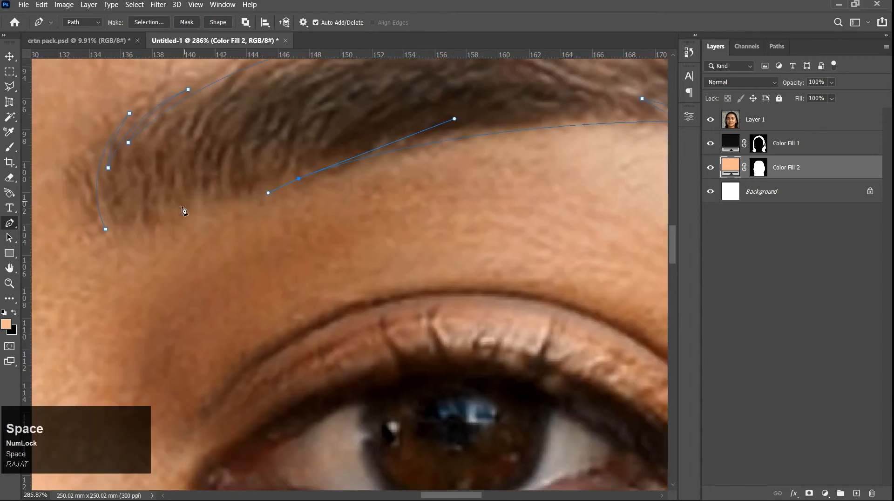
Step: Try a hair notch at the right eyebrow's inner end, undo it, and close the path at its starting anchor
{"action": "left_click_drag", "start_coordinate": [156, 217], "coordinate": [117, 213]}
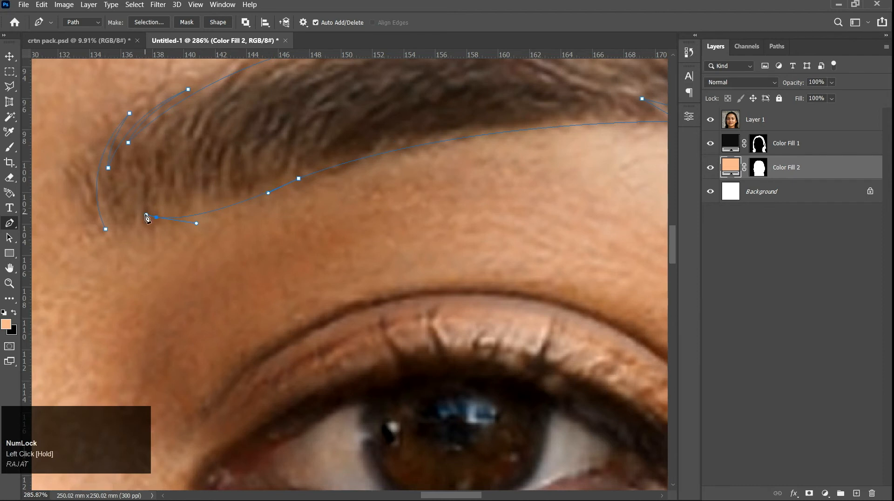
{"action": "scroll", "coordinate": [146, 215], "scroll_direction": "up", "scroll_amount": 4}
{"action": "left_click_drag", "start_coordinate": [141, 168], "coordinate": [149, 143]}
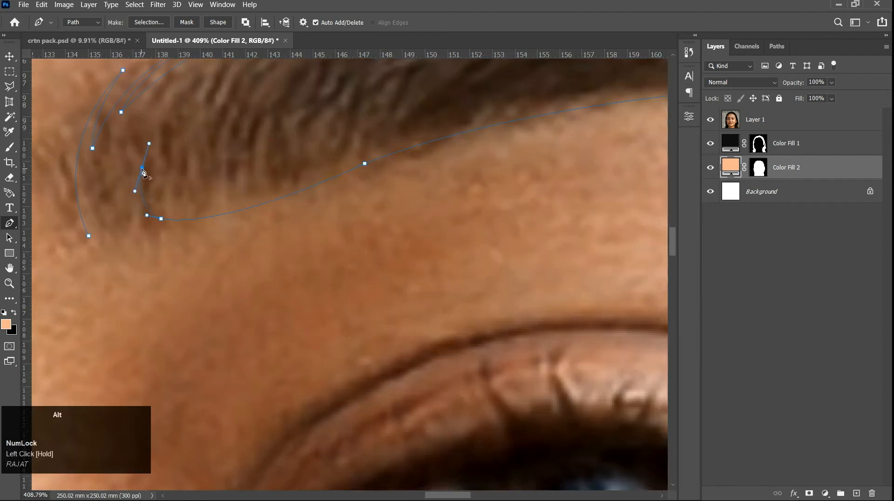
{"action": "left_click", "coordinate": [142, 167], "text": "alt"}
{"action": "key", "text": "ctrl+z"}
{"action": "key", "text": "ctrl+z"}
{"action": "left_click_drag", "start_coordinate": [90, 237], "coordinate": [44, 216]}
Step: Convert both eyebrow paths into a selection and hide Layer 1
{"action": "scroll", "coordinate": [240, 226], "scroll_direction": "down", "scroll_amount": 10}
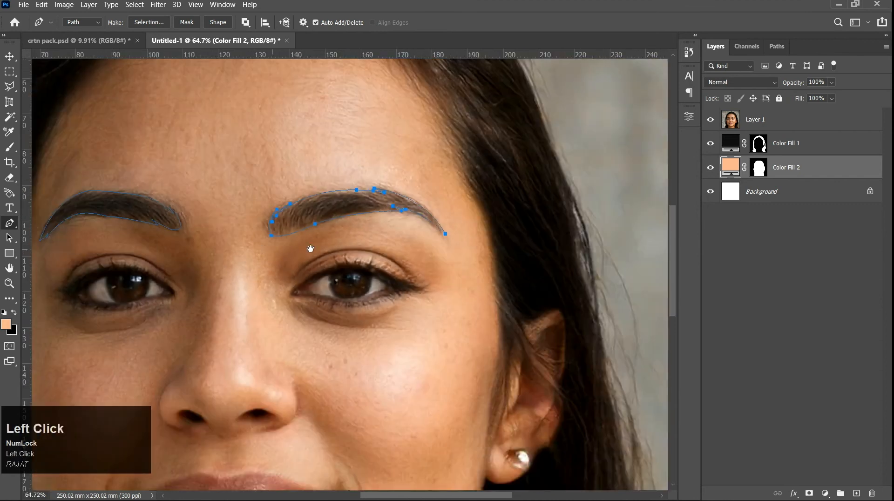
{"action": "left_click_drag", "start_coordinate": [311, 249], "coordinate": [315, 223]}
{"action": "scroll", "coordinate": [314, 223], "scroll_direction": "down", "scroll_amount": 3}
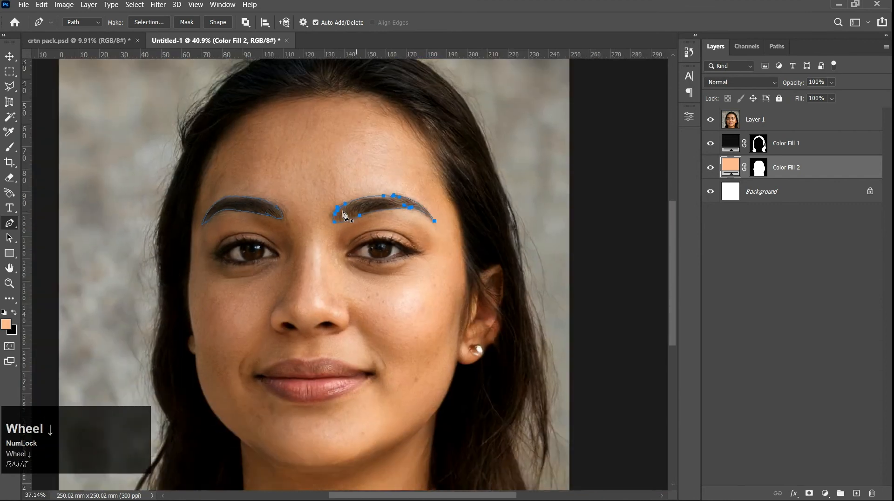
{"action": "key", "text": "ctrl+Return"}
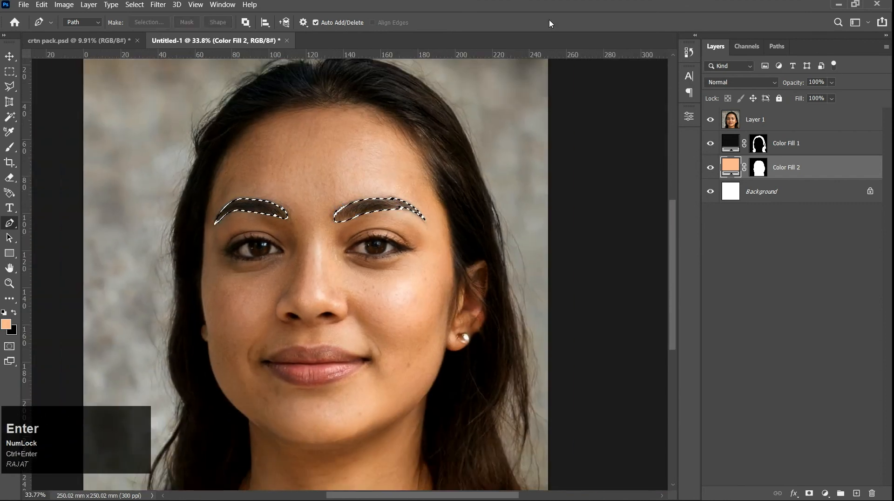
{"action": "left_click", "coordinate": [710, 119]}
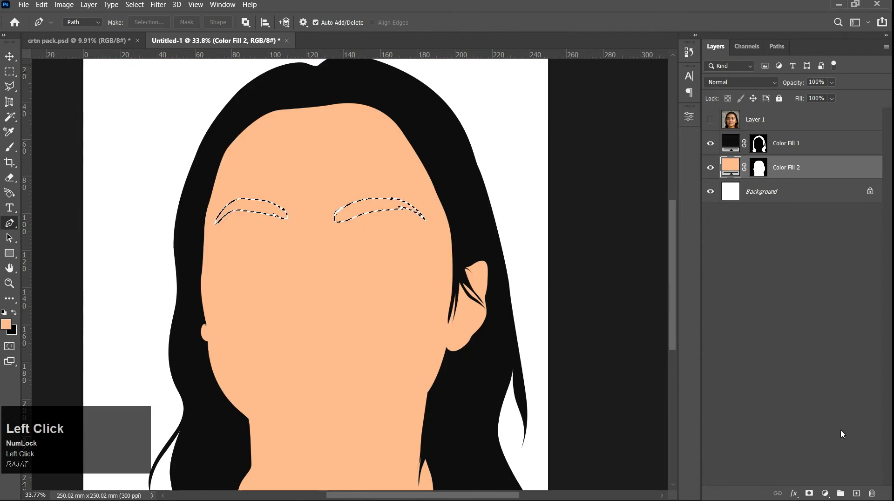
Step: Fill the eyebrow selection using a Solid Color layer in 0f0f0f
{"action": "left_click", "coordinate": [825, 493]}
{"action": "left_click", "coordinate": [814, 292]}
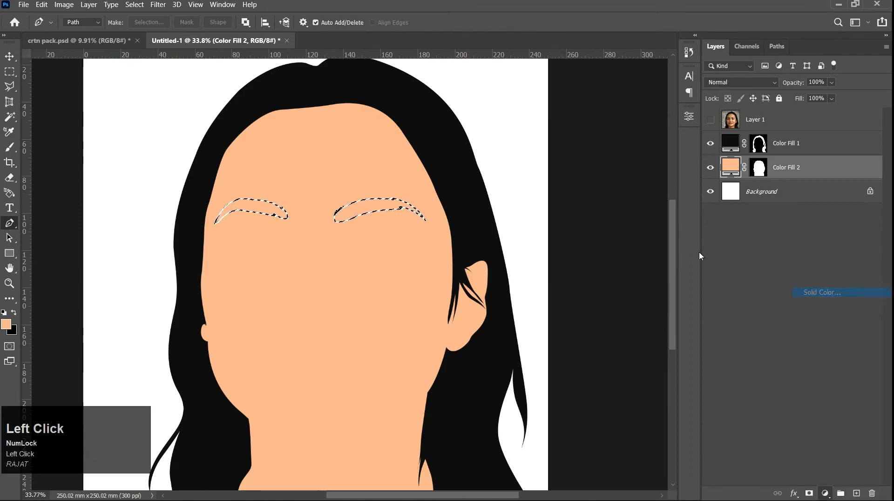
{"action": "left_click", "coordinate": [439, 152]}
{"action": "left_click_drag", "start_coordinate": [616, 281], "coordinate": [582, 392]}
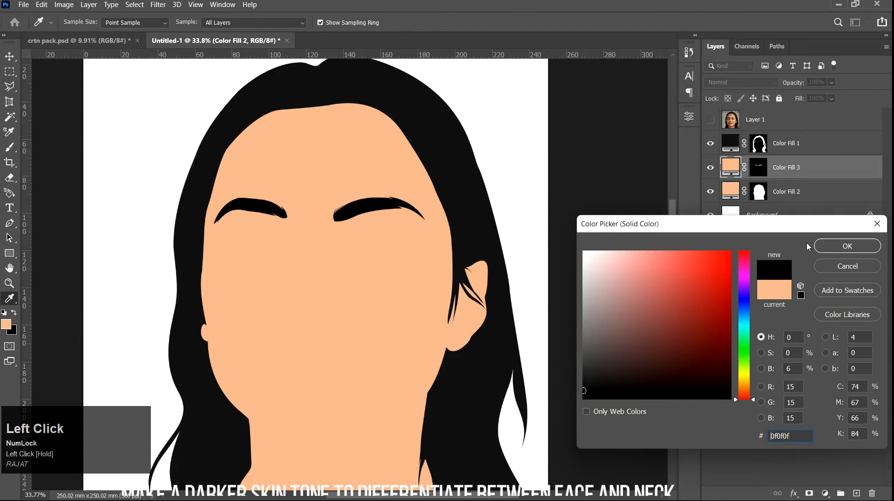
{"action": "left_click", "coordinate": [847, 246]}
Step: Toggle Layer 1 to compare the photo with the flat illustration, leaving the photo shown
{"action": "scroll", "coordinate": [363, 217], "scroll_direction": "down", "scroll_amount": 1}
{"action": "scroll", "coordinate": [526, 238], "scroll_direction": "down", "scroll_amount": 2}
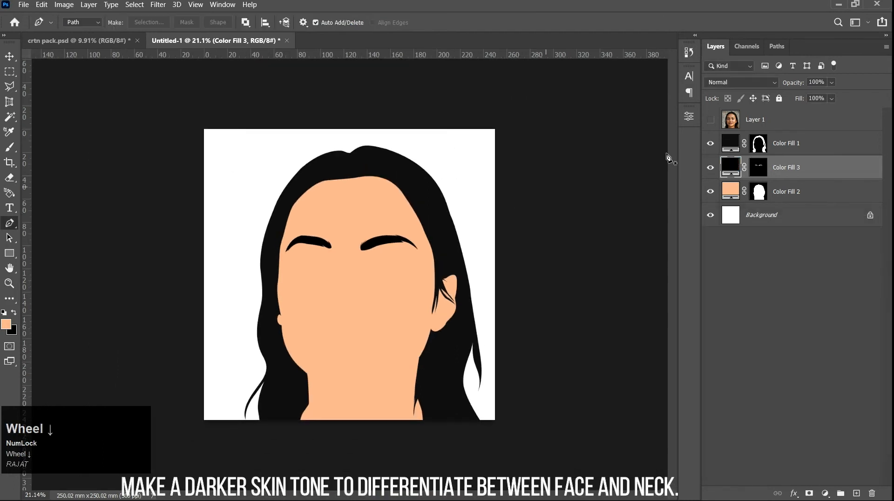
{"action": "left_click", "coordinate": [710, 120]}
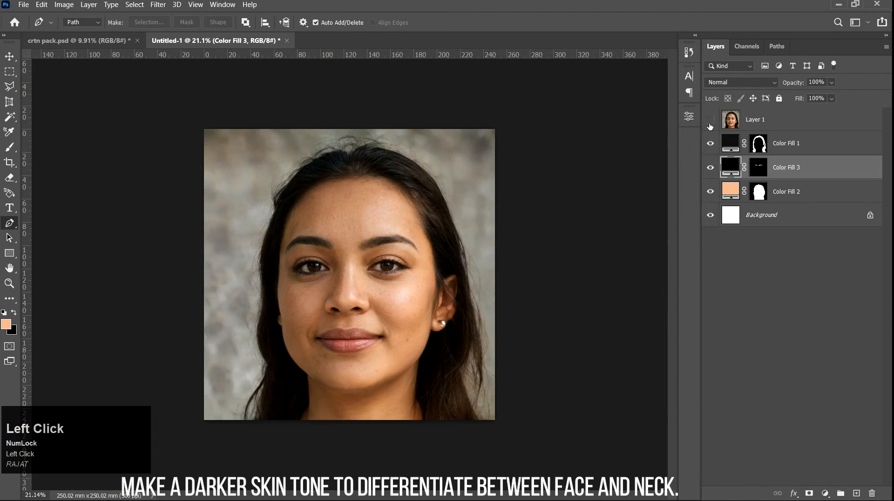
{"action": "left_click", "coordinate": [709, 120]}
{"action": "left_click", "coordinate": [710, 120]}
Step: Start a neck shadow path where the left jawline meets the hair, with a short spike pointing down onto the neck
{"action": "scroll", "coordinate": [276, 341], "scroll_direction": "up", "scroll_amount": 4}
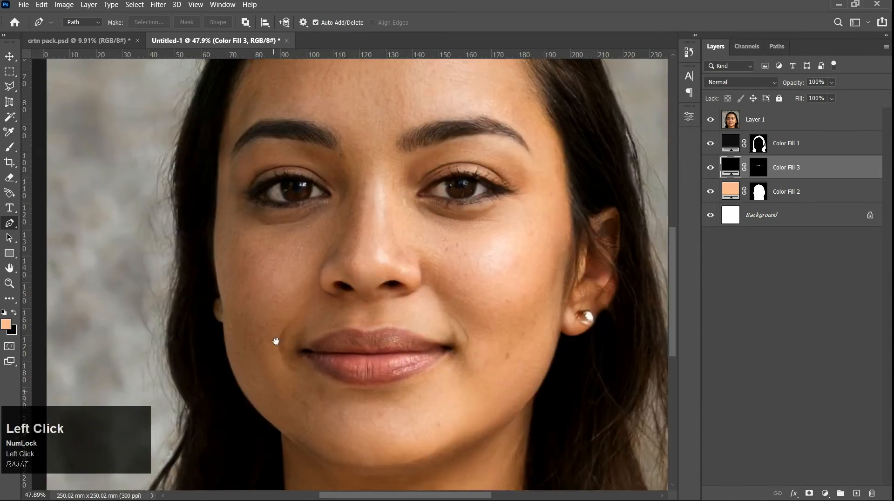
{"action": "left_click_drag", "start_coordinate": [276, 341], "coordinate": [254, 217]}
{"action": "scroll", "coordinate": [271, 339], "scroll_direction": "up", "scroll_amount": 5}
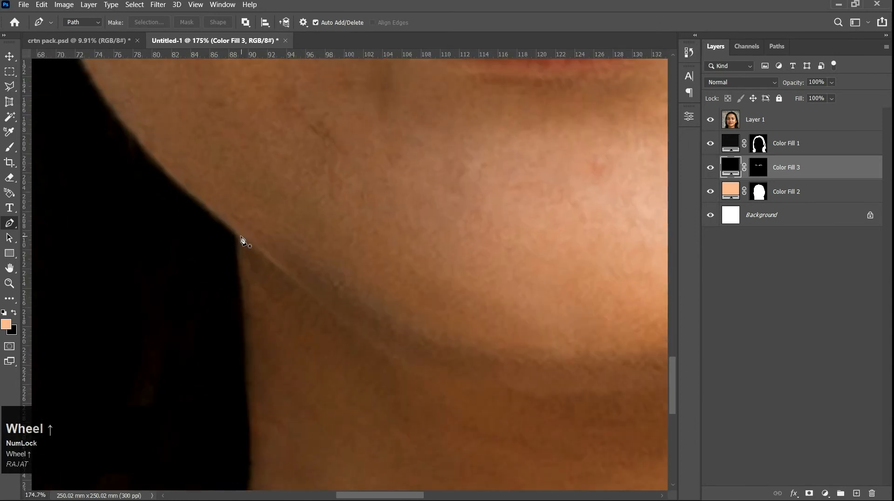
{"action": "left_click", "coordinate": [237, 233]}
{"action": "left_click_drag", "start_coordinate": [316, 301], "coordinate": [336, 318]}
{"action": "scroll", "coordinate": [336, 317], "scroll_direction": "down", "scroll_amount": 2}
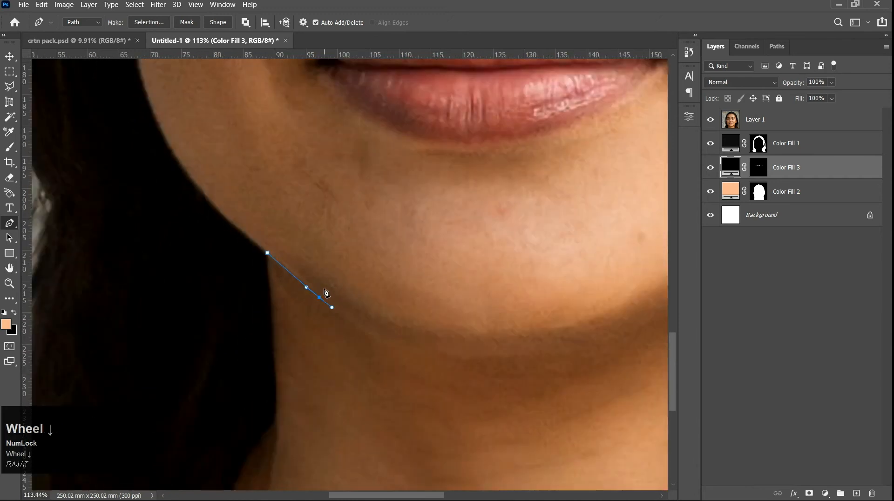
{"action": "scroll", "coordinate": [335, 316], "scroll_direction": "up", "scroll_amount": 2}
{"action": "left_click", "coordinate": [318, 300], "text": "alt"}
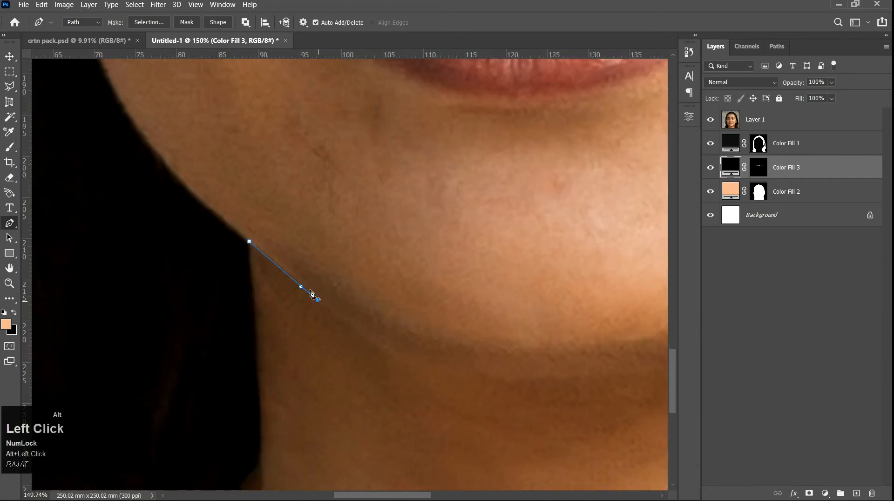
{"action": "left_click", "coordinate": [266, 242]}
Step: Extend the neck shadow path along the underside of the chin with smooth curves to a corner anchor right of center
{"action": "scroll", "coordinate": [303, 291], "scroll_direction": "down", "scroll_amount": 3}
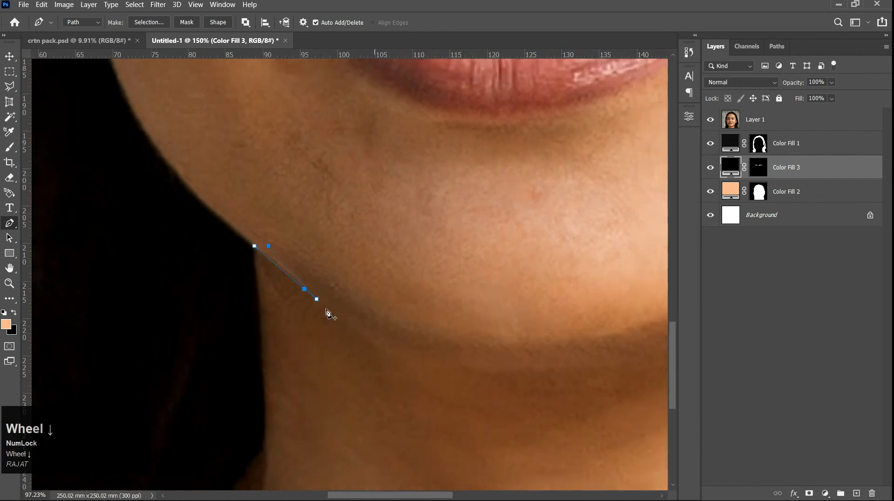
{"action": "left_click_drag", "start_coordinate": [411, 329], "coordinate": [464, 336]}
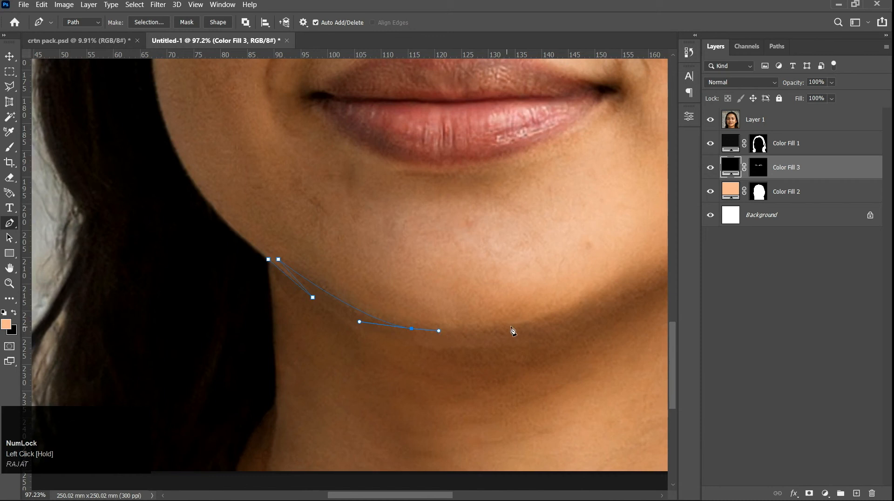
{"action": "left_click_drag", "start_coordinate": [530, 329], "coordinate": [412, 282]}
{"action": "key", "text": "space"}
{"action": "key", "text": "alt"}
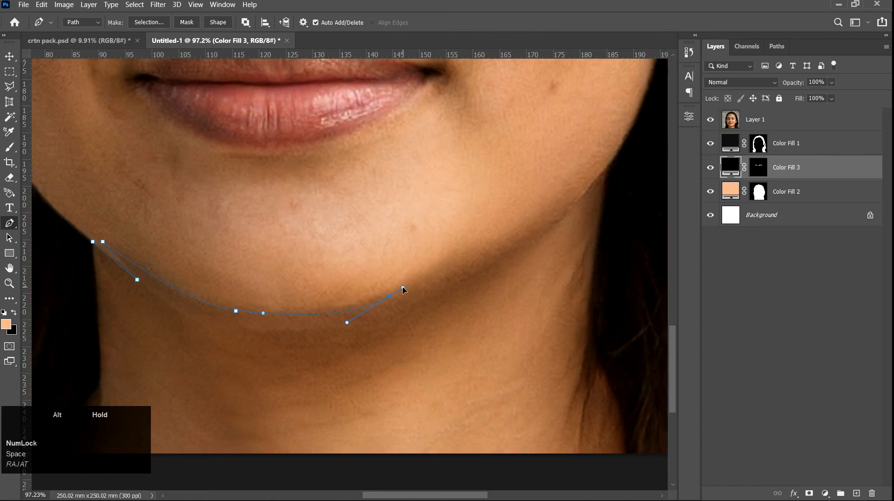
{"action": "left_click", "coordinate": [387, 298], "text": "alt"}
Step: Add a small notch below the chin and continue the shadow path up the right jawline toward the hair
{"action": "scroll", "coordinate": [377, 320], "scroll_direction": "up", "scroll_amount": 2}
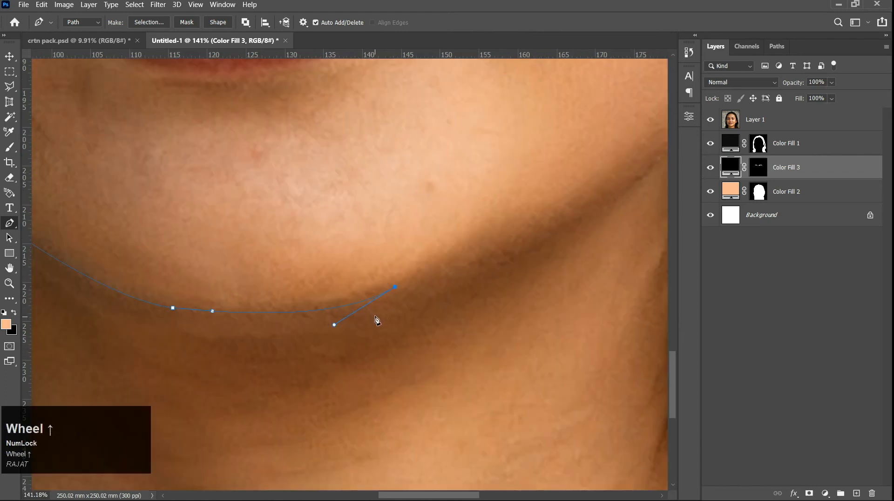
{"action": "left_click_drag", "start_coordinate": [378, 311], "coordinate": [400, 312]}
{"action": "key", "text": "ctrl+z"}
{"action": "left_click_drag", "start_coordinate": [449, 274], "coordinate": [345, 326]}
{"action": "left_click_drag", "start_coordinate": [412, 300], "coordinate": [442, 287]}
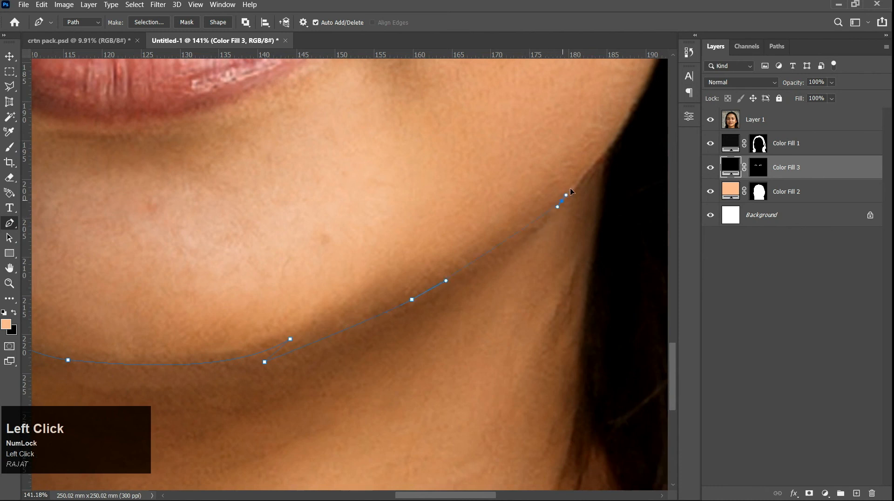
{"action": "left_click_drag", "start_coordinate": [595, 162], "coordinate": [592, 180]}
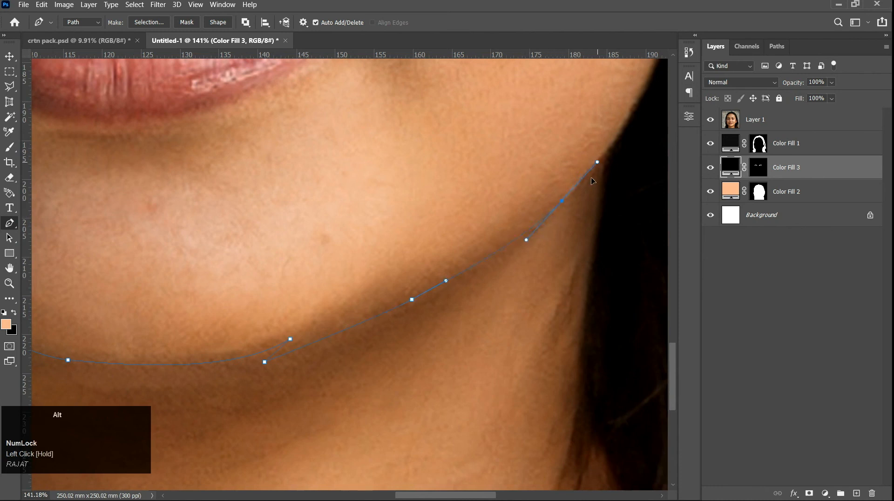
Step: Bring the shadow path back under the right jaw to the middle of the neck and add a pointed notch
{"action": "scroll", "coordinate": [564, 205], "scroll_direction": "down", "scroll_amount": 3}
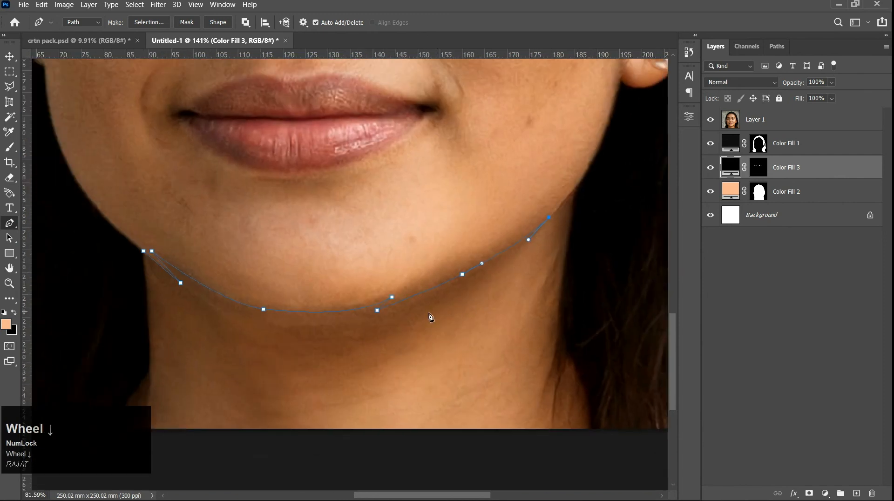
{"action": "left_click_drag", "start_coordinate": [415, 319], "coordinate": [369, 342]}
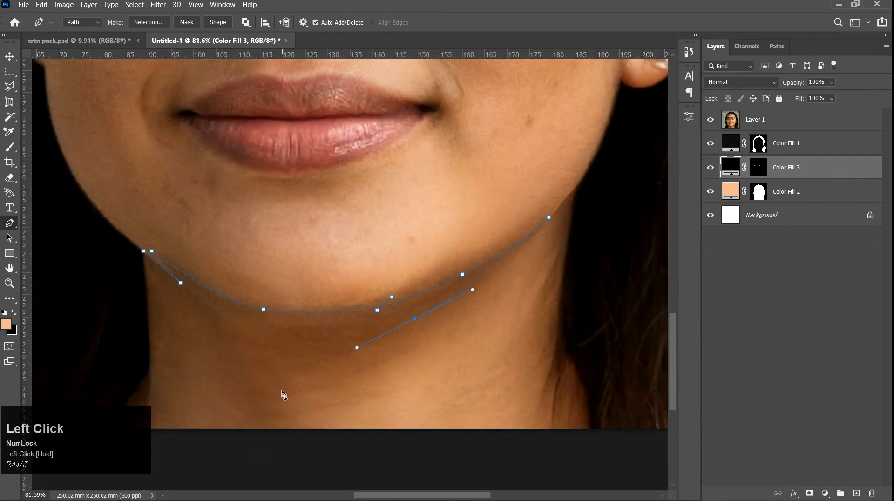
{"action": "scroll", "coordinate": [283, 395], "scroll_direction": "up", "scroll_amount": 2}
{"action": "mouse_move", "coordinate": [275, 362]}
{"action": "left_mouse_down"}
{"action": "mouse_move", "coordinate": [287, 399]}
{"action": "mouse_move", "coordinate": [280, 376]}
{"action": "left_mouse_up"}
{"action": "left_click_drag", "start_coordinate": [332, 386], "coordinate": [362, 385]}
{"action": "left_click", "coordinate": [332, 386], "text": "alt"}
Step: Continue the jagged shadow edge down the middle of the neck to the canvas's lower edge with another pointed notch
{"action": "left_click_drag", "start_coordinate": [267, 385], "coordinate": [245, 377]}
{"action": "left_click_drag", "start_coordinate": [269, 420], "coordinate": [244, 425]}
{"action": "key", "text": "ctrl+z"}
{"action": "left_click_drag", "start_coordinate": [288, 450], "coordinate": [398, 411]}
Step: Curve the shadow path from the canvas's lower edge up the left side of the neck and close it at the starting anchor under the jaw
{"action": "scroll", "coordinate": [327, 435], "scroll_direction": "down", "scroll_amount": 4}
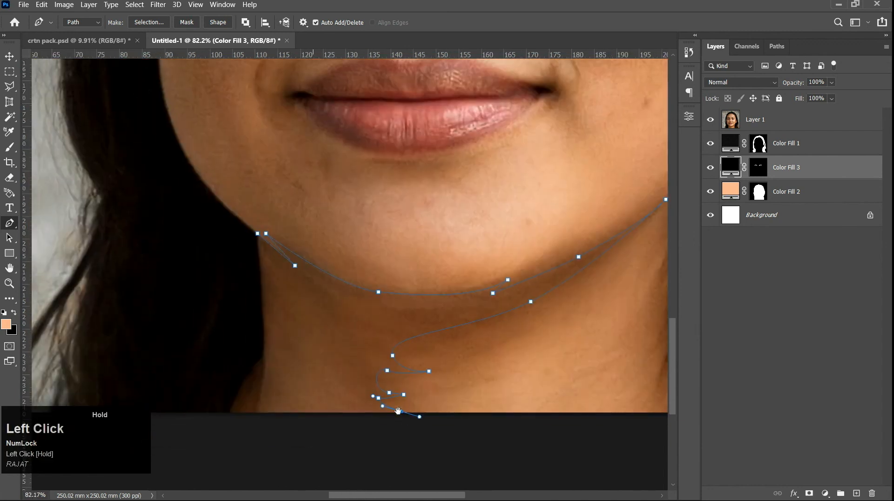
{"action": "scroll", "coordinate": [344, 427], "scroll_direction": "up", "scroll_amount": 2}
{"action": "left_click_drag", "start_coordinate": [337, 407], "coordinate": [340, 299]}
{"action": "left_click_drag", "start_coordinate": [318, 268], "coordinate": [296, 239]}
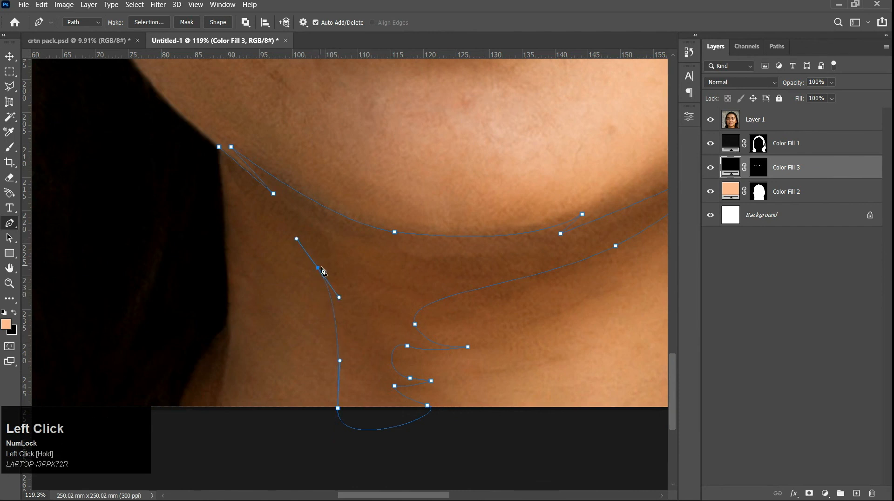
{"action": "left_click", "coordinate": [317, 268], "text": "alt"}
{"action": "scroll", "coordinate": [293, 224], "scroll_direction": "up", "scroll_amount": 2}
{"action": "left_click_drag", "start_coordinate": [239, 185], "coordinate": [207, 158]}
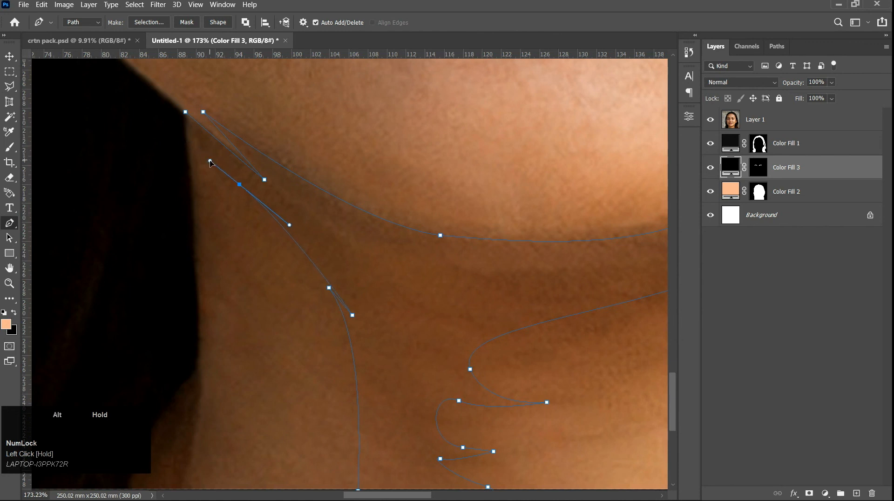
{"action": "scroll", "coordinate": [209, 161], "scroll_direction": "up", "scroll_amount": 2}
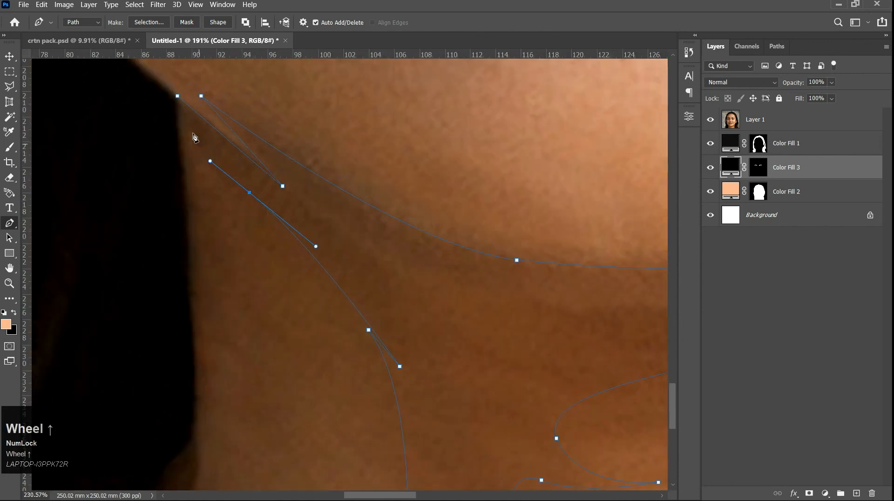
{"action": "left_click", "coordinate": [178, 96]}
Step: Convert the closed neck shadow path into a selection and hide the photo layer
{"action": "scroll", "coordinate": [227, 229], "scroll_direction": "down", "scroll_amount": 7}
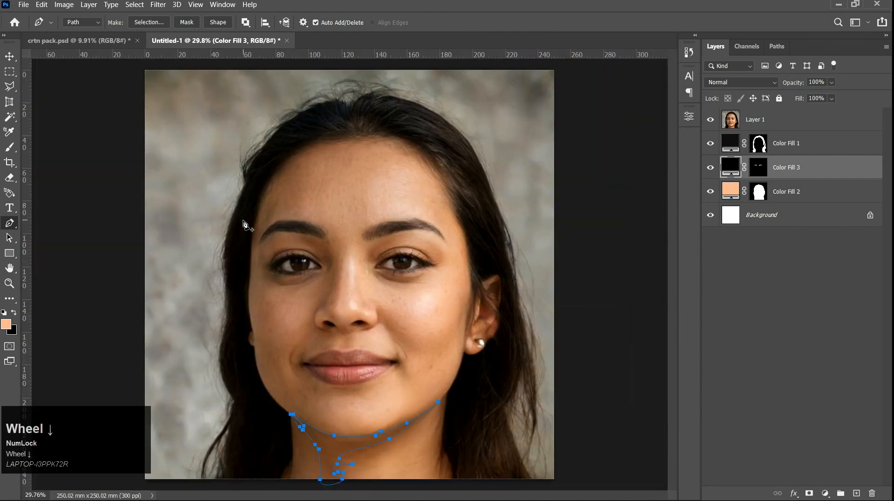
{"action": "key", "text": "ctrl+Return"}
{"action": "left_click", "coordinate": [709, 119]}
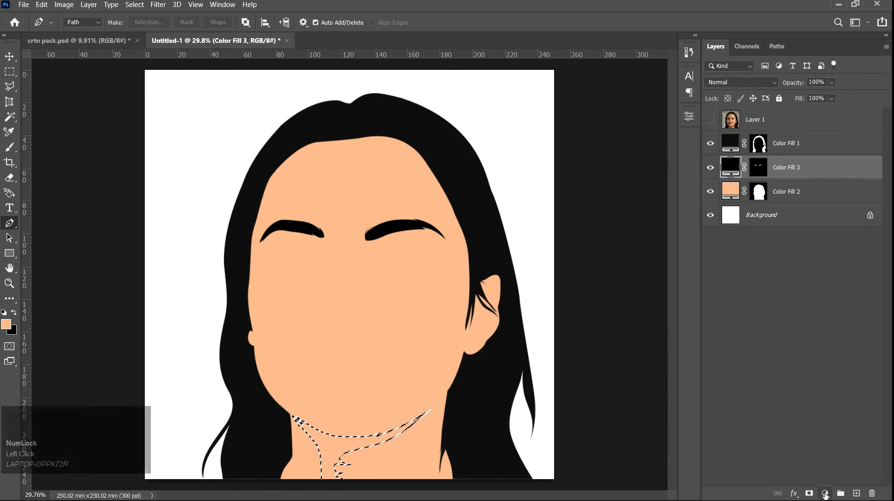
Step: Fill the neck shadow selection with a Solid Color layer in darker peach #db9871, directly above the skin fill
{"action": "left_click", "coordinate": [819, 194]}
{"action": "left_click", "coordinate": [826, 492]}
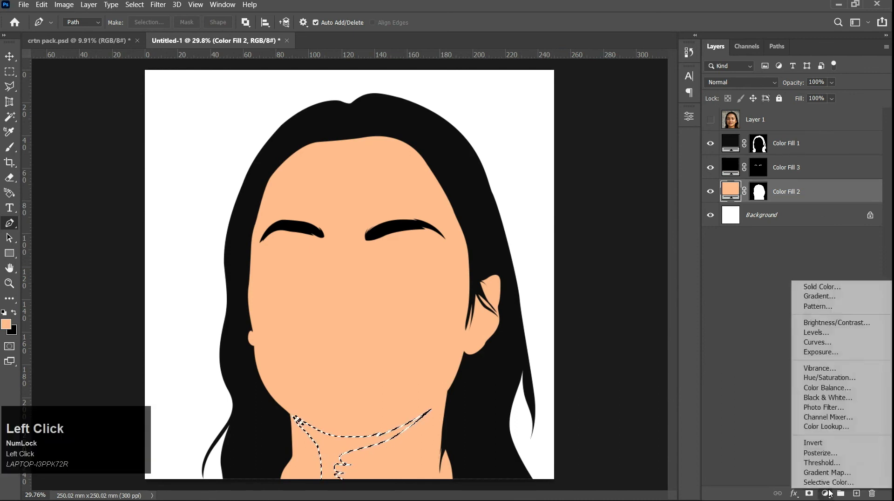
{"action": "left_click", "coordinate": [812, 285]}
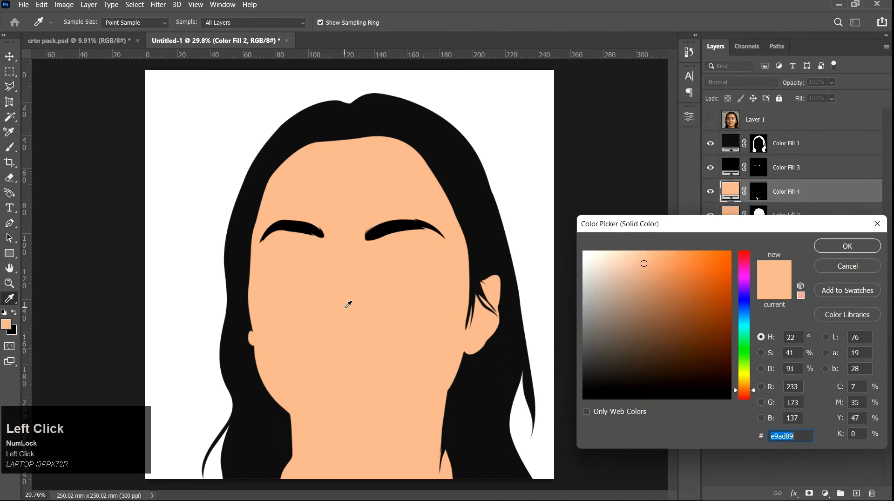
{"action": "left_click", "coordinate": [651, 270]}
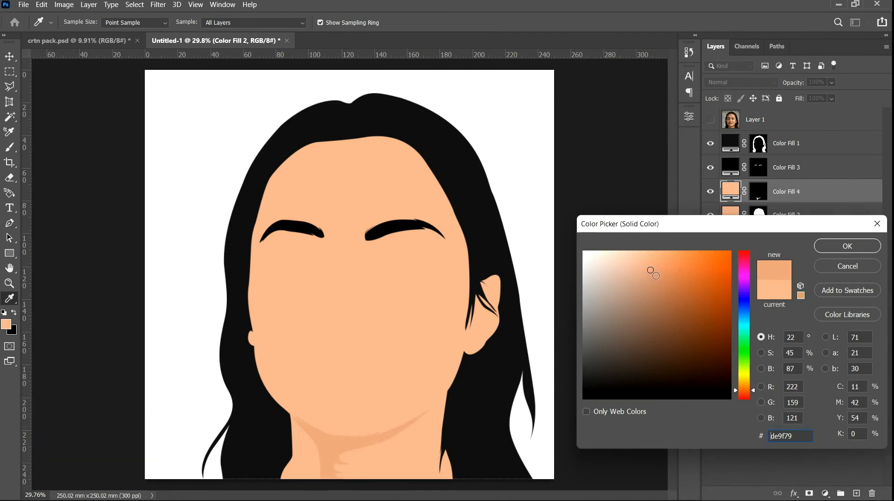
{"action": "left_click", "coordinate": [655, 272]}
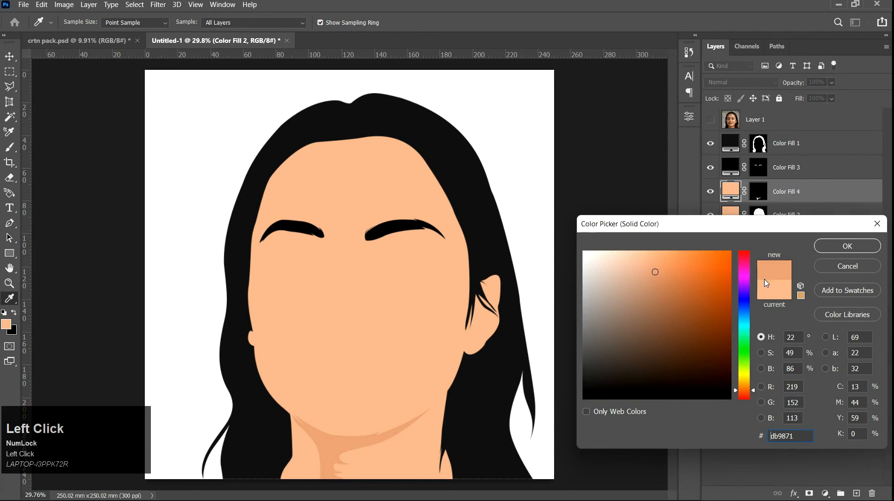
{"action": "left_click", "coordinate": [846, 245]}
Step: Clip the neck shadow fill to the skin layer with a clipping mask
{"action": "key", "text": "p"}
{"action": "right_click", "coordinate": [797, 191]}
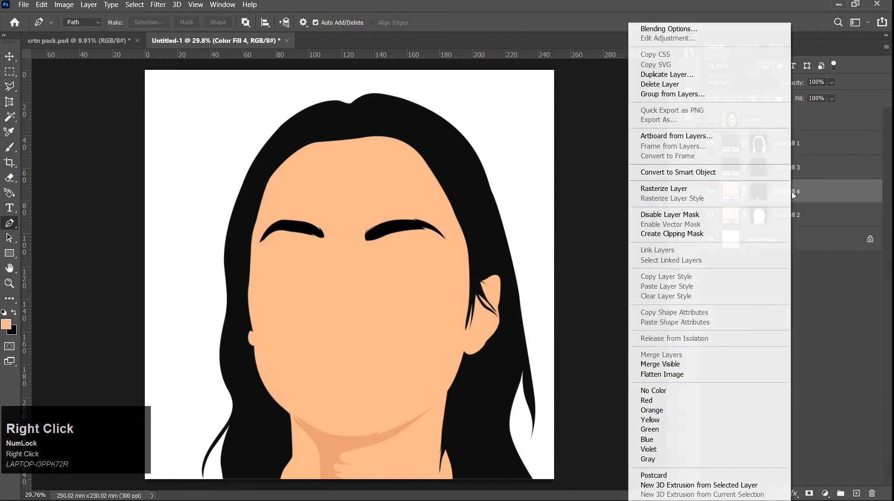
{"action": "left_click", "coordinate": [723, 237]}
{"action": "scroll", "coordinate": [454, 291], "scroll_direction": "down", "scroll_amount": 1}
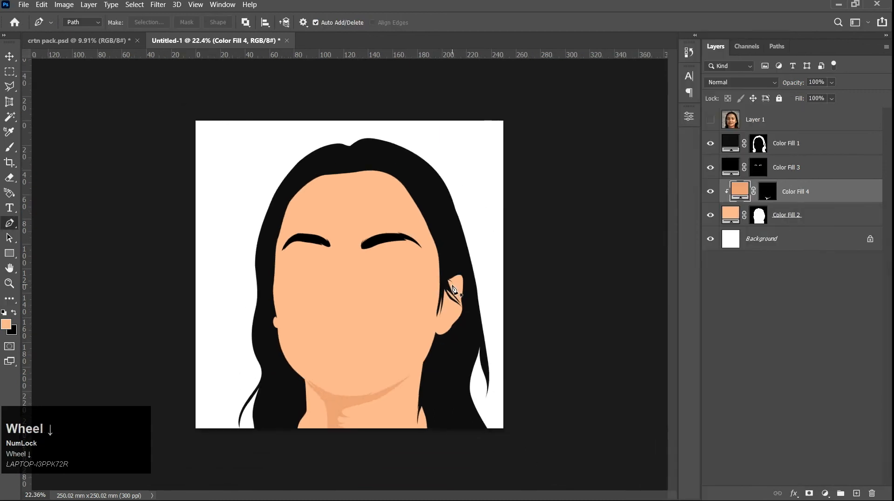
Step: Add a light blue Solid Color fill layer directly above the white Background layer as the portrait's backdrop
{"action": "left_click", "coordinate": [784, 240]}
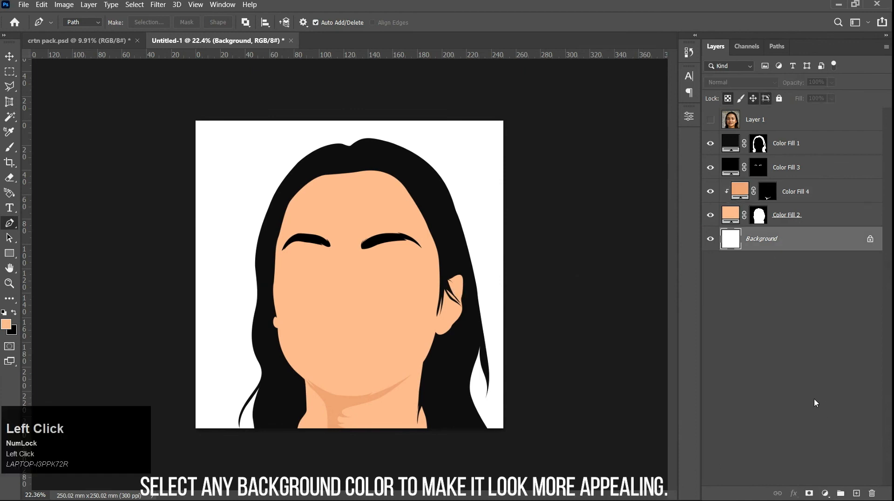
{"action": "left_click", "coordinate": [824, 492]}
{"action": "left_click", "coordinate": [804, 294]}
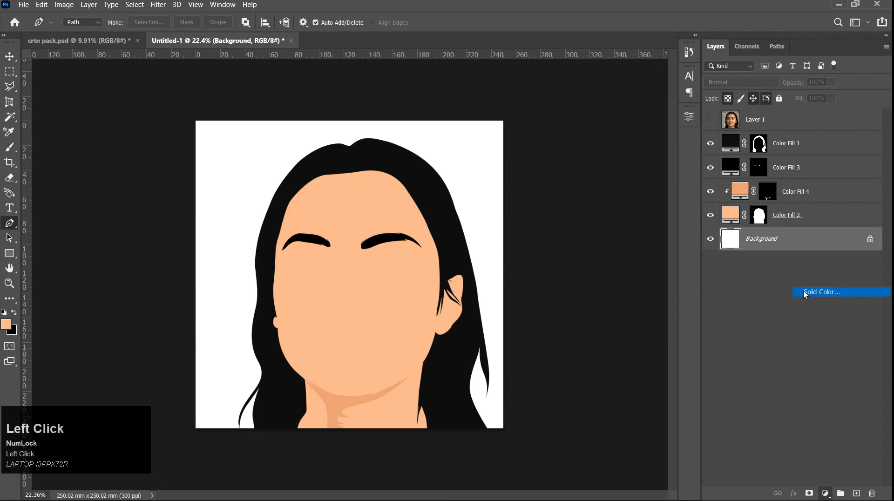
{"action": "key", "text": "ctrl+0"}
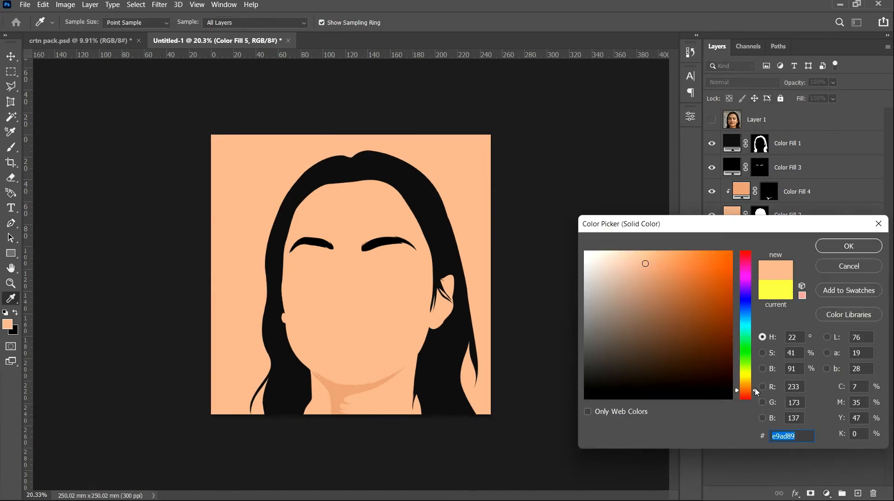
{"action": "left_click_drag", "start_coordinate": [755, 391], "coordinate": [760, 278]}
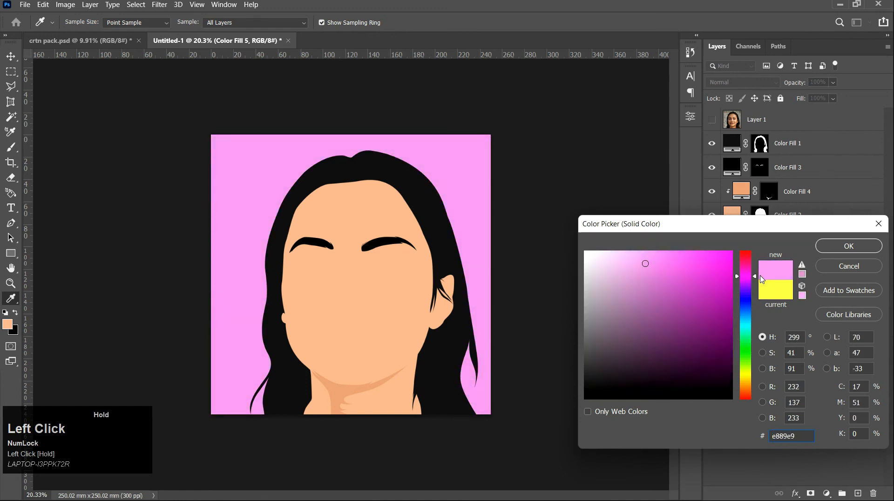
{"action": "left_click_drag", "start_coordinate": [755, 275], "coordinate": [761, 316]}
{"action": "left_click", "coordinate": [848, 246]}
{"action": "key", "text": "p"}
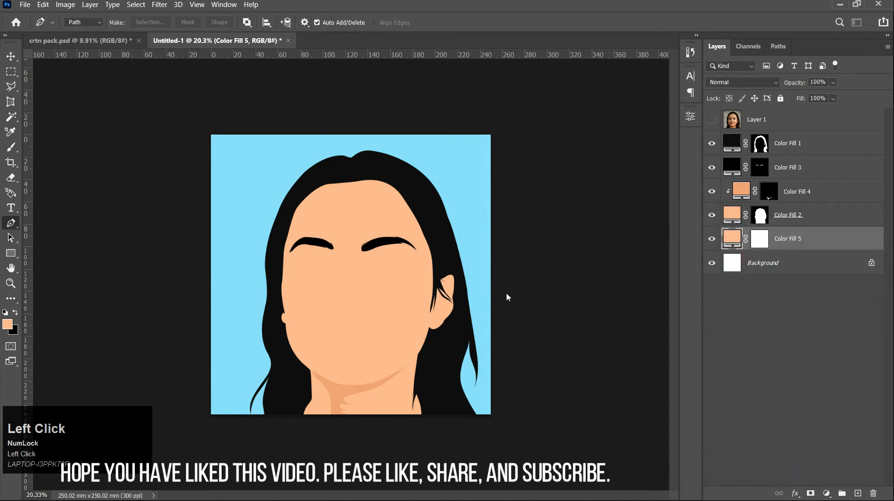
Step: Show the photo layer briefly to compare it with the finished illustration, and hide it again
{"action": "scroll", "coordinate": [507, 295], "scroll_direction": "down", "scroll_amount": 1}
{"action": "scroll", "coordinate": [506, 295], "scroll_direction": "up", "scroll_amount": 2}
{"action": "left_click", "coordinate": [711, 120]}
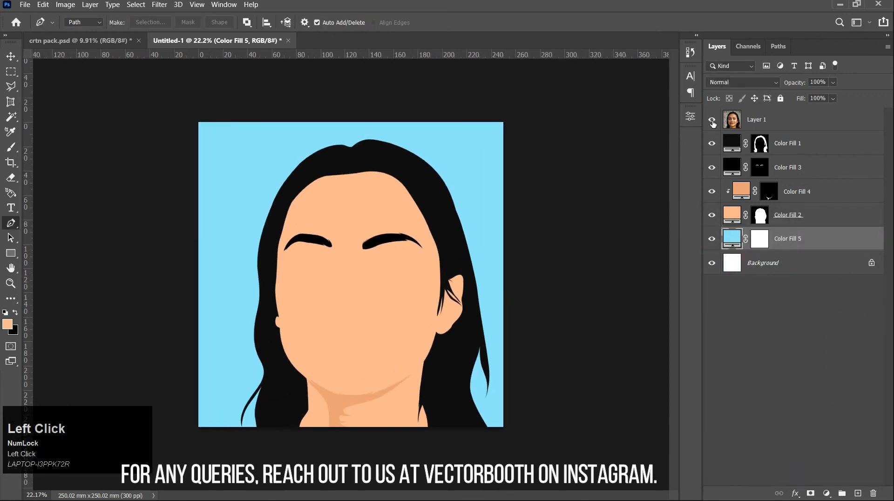
{"action": "left_click", "coordinate": [712, 120]}
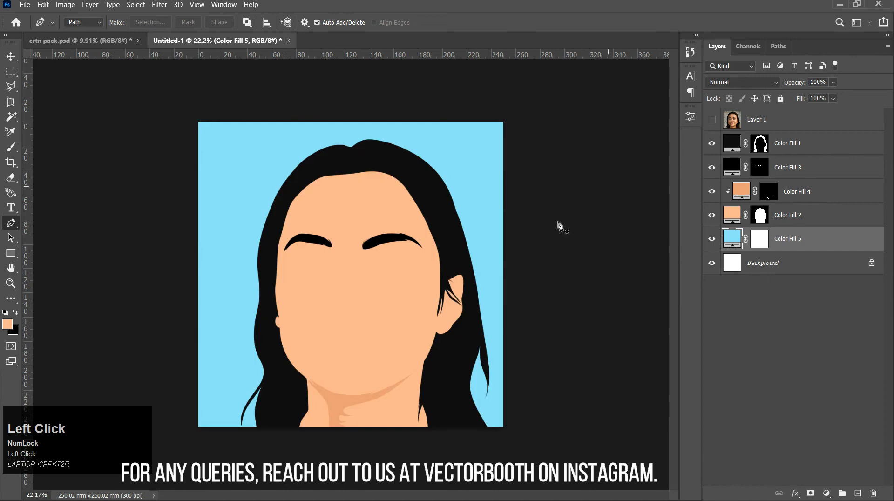
{"action": "scroll", "coordinate": [521, 253], "scroll_direction": "down", "scroll_amount": 2}
{"action": "scroll", "coordinate": [521, 253], "scroll_direction": "up", "scroll_amount": 2}
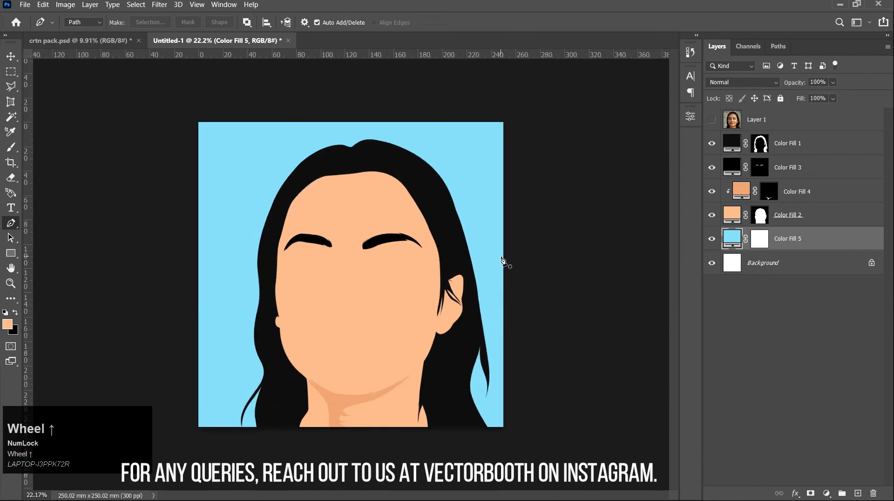
{"action": "scroll", "coordinate": [503, 260], "scroll_direction": "down", "scroll_amount": 1}
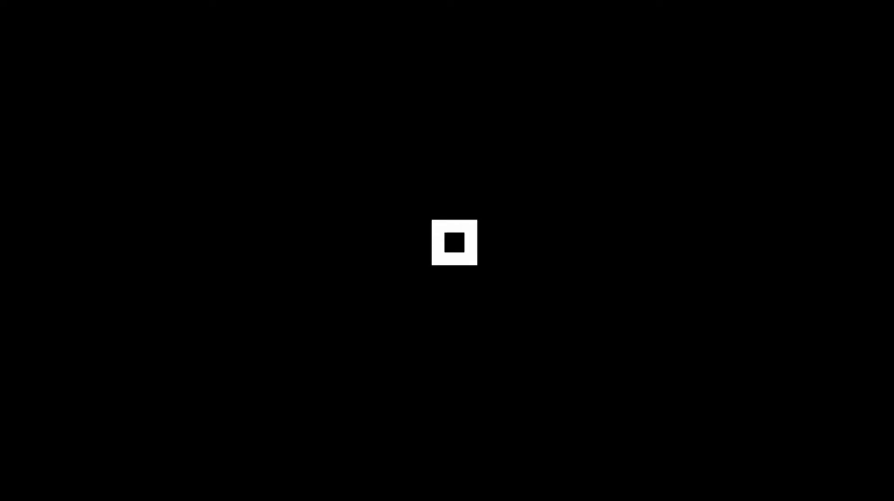